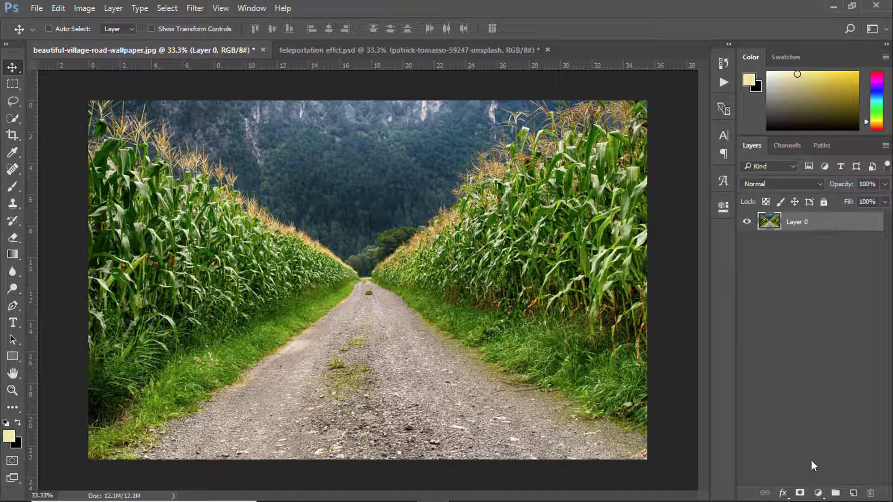
# Add a Color Lookup adjustment layer above the road photo using the Moonlight.3DL 3DLUT file
pyautogui.click(818, 493)
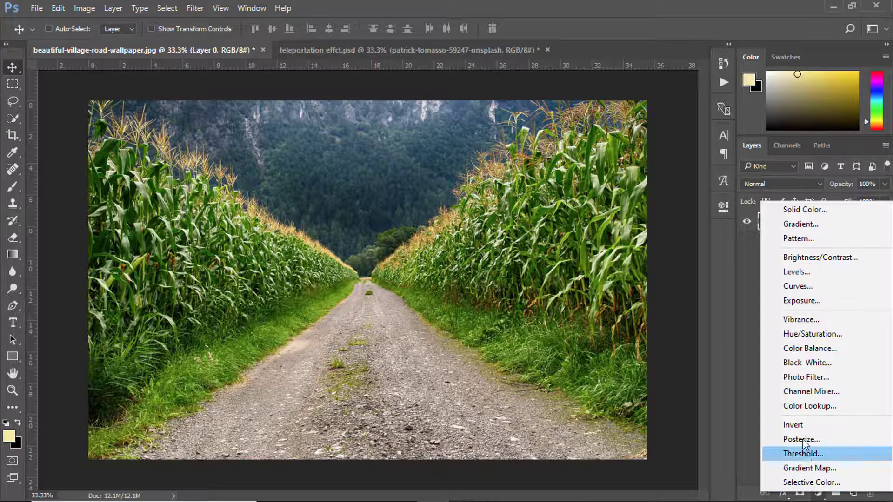
pyautogui.click(799, 407)
pyautogui.click(654, 245)
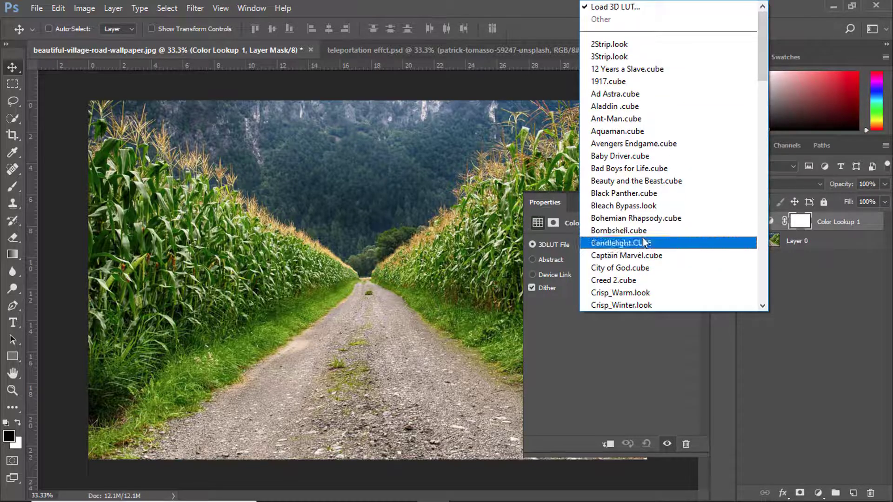
pyautogui.scroll(-10, 644, 243)
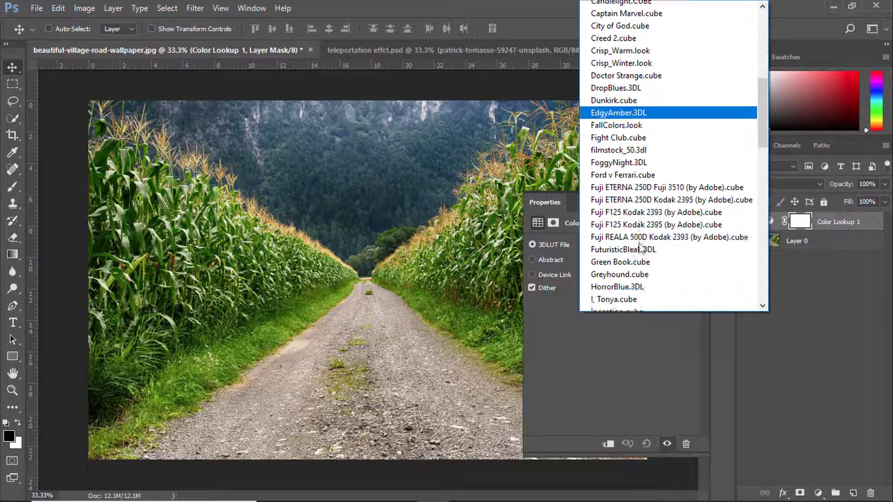
pyautogui.scroll(-1, 641, 247)
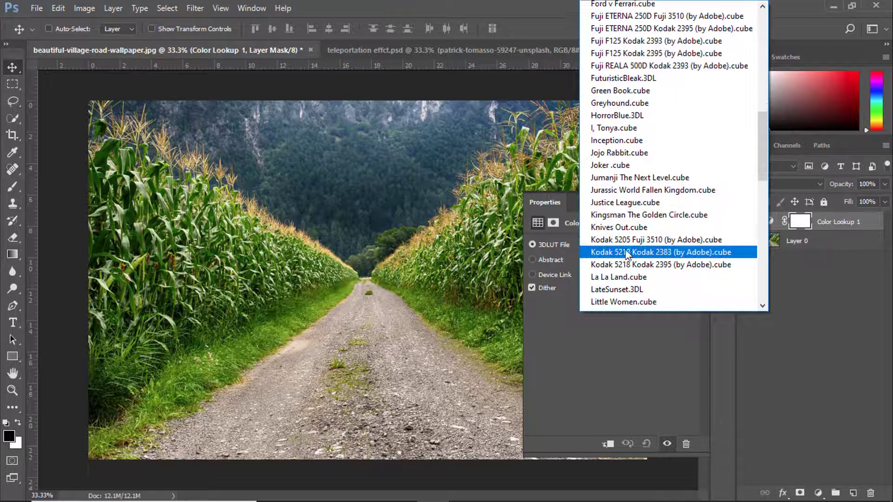
pyautogui.scroll(-2, 629, 252)
pyautogui.scroll(-1, 628, 252)
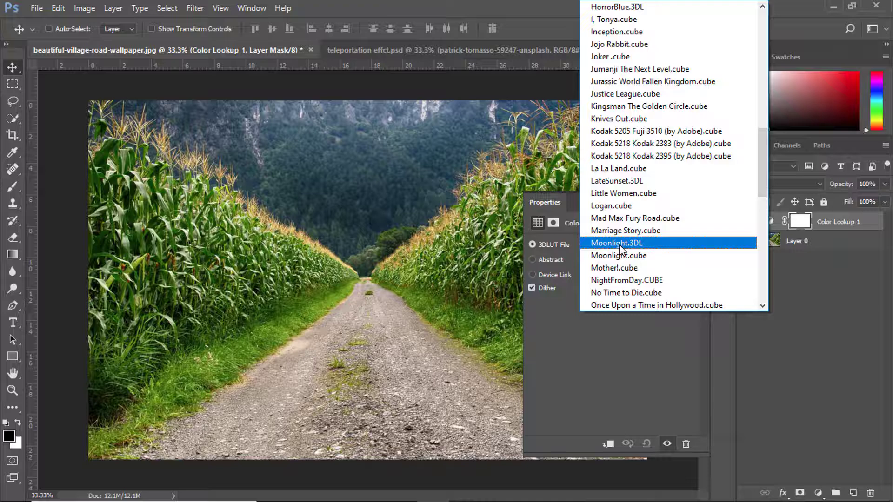
pyautogui.click(621, 244)
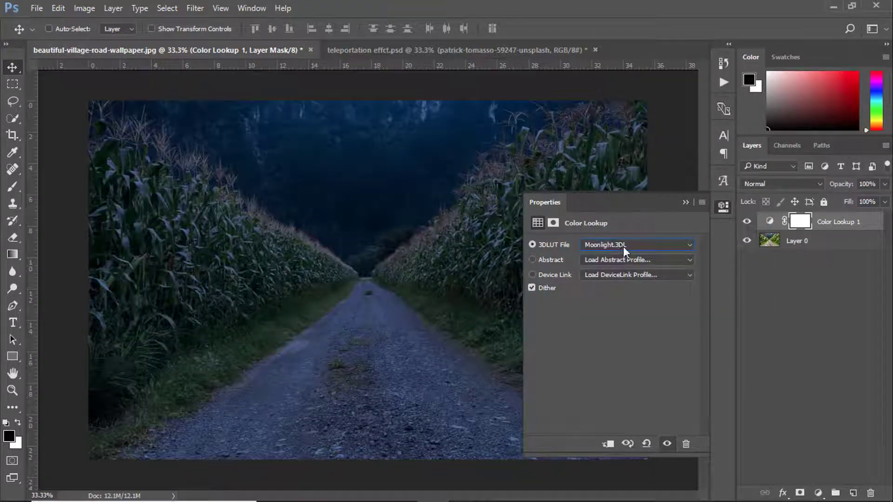
pyautogui.click(686, 203)
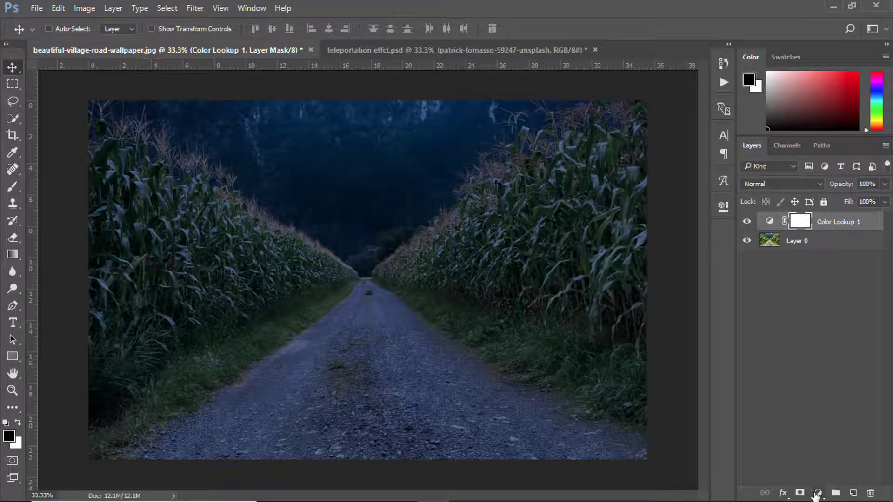
# Add a Hue/Saturation adjustment layer and set its Lightness to -45
pyautogui.click(818, 493)
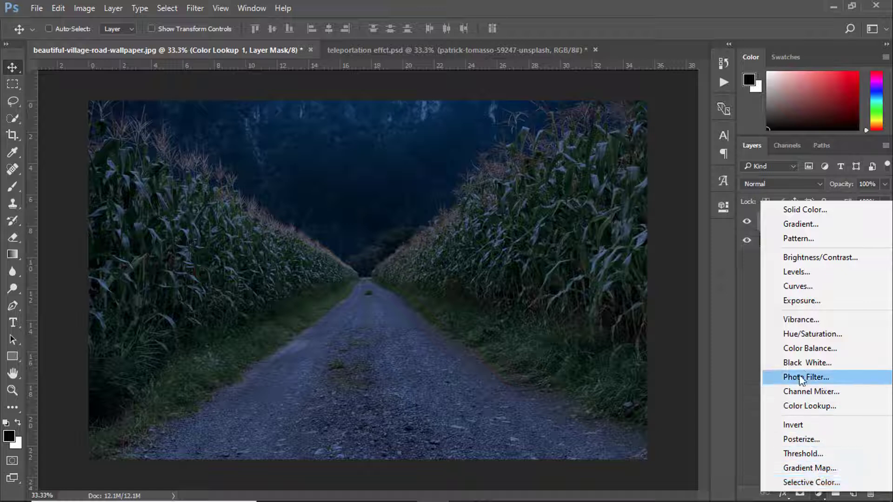
pyautogui.click(802, 334)
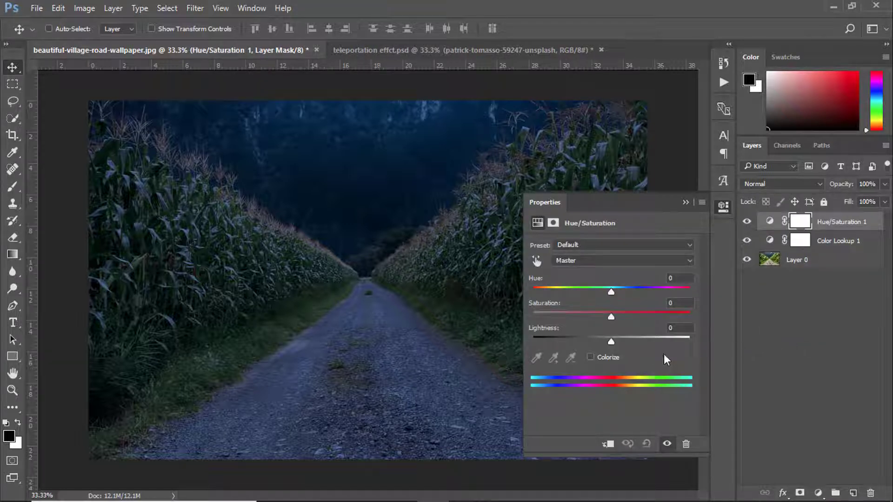
pyautogui.moveTo(611, 341); pyautogui.dragTo(575, 341)
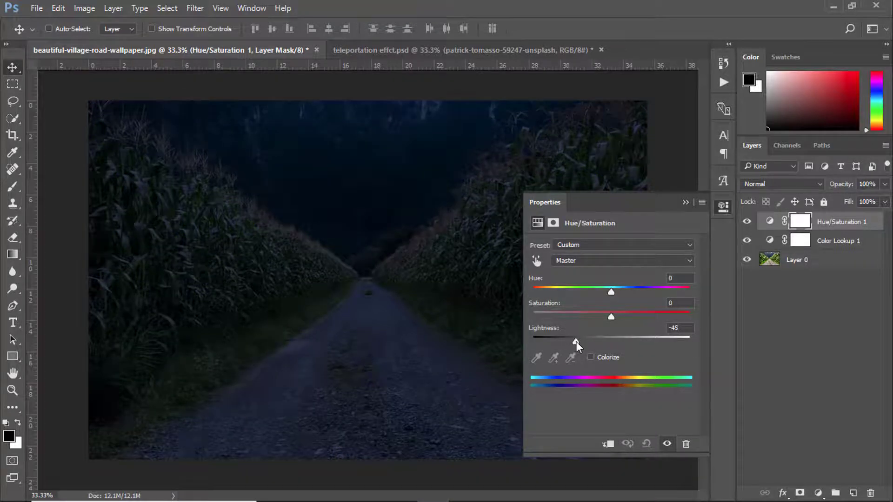
pyautogui.click(686, 201)
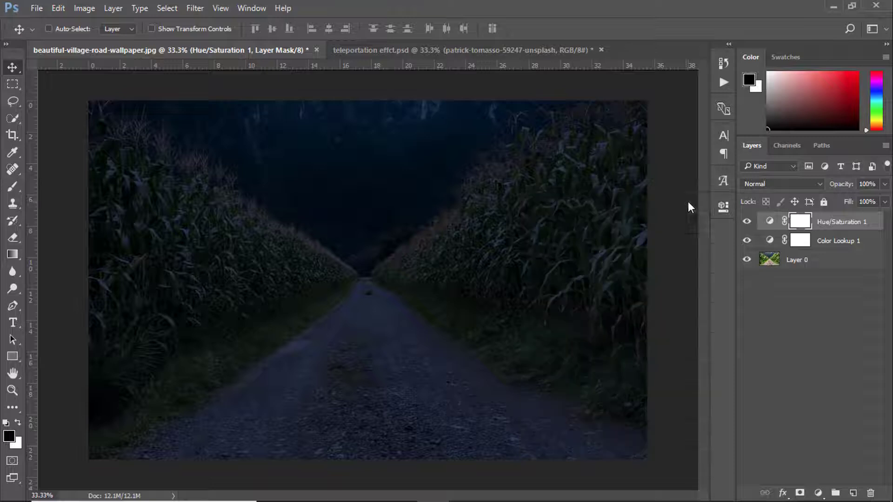
# Group the road photo layer and both adjustment layers into a group named BG
pyautogui.press('shift')
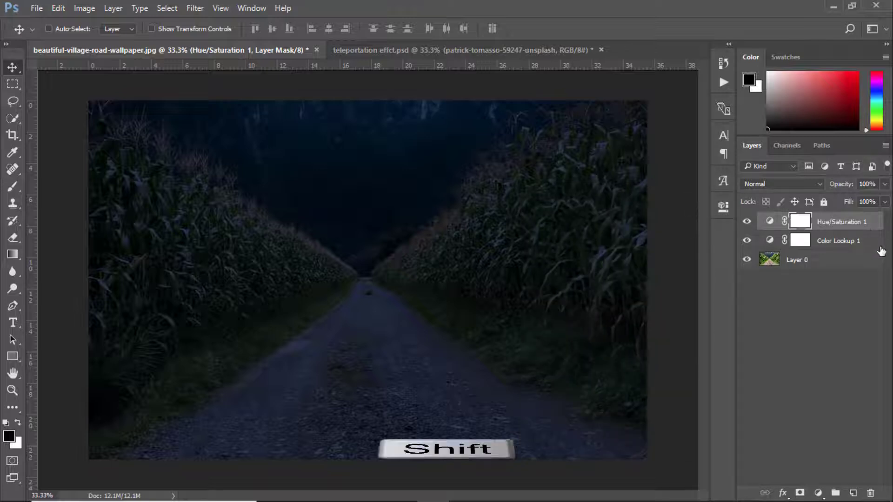
pyautogui.keyDown('shift'); pyautogui.click(843, 266); pyautogui.keyUp('shift')
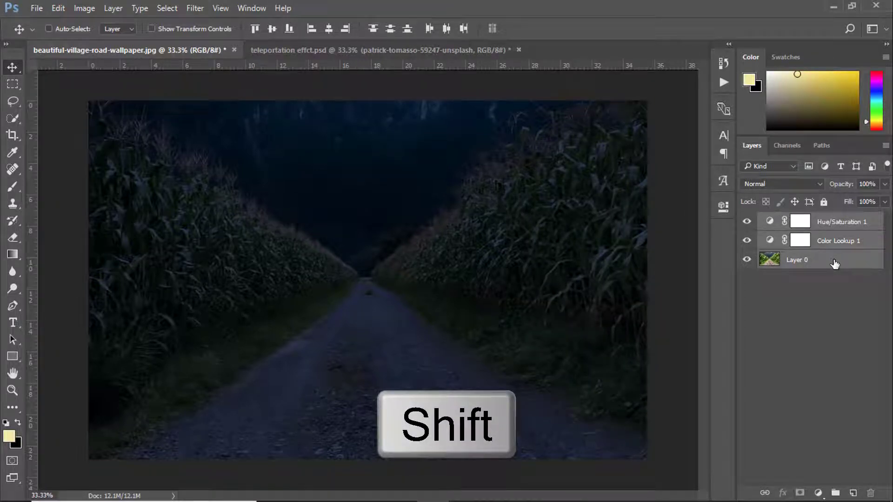
pyautogui.rightClick(835, 264)
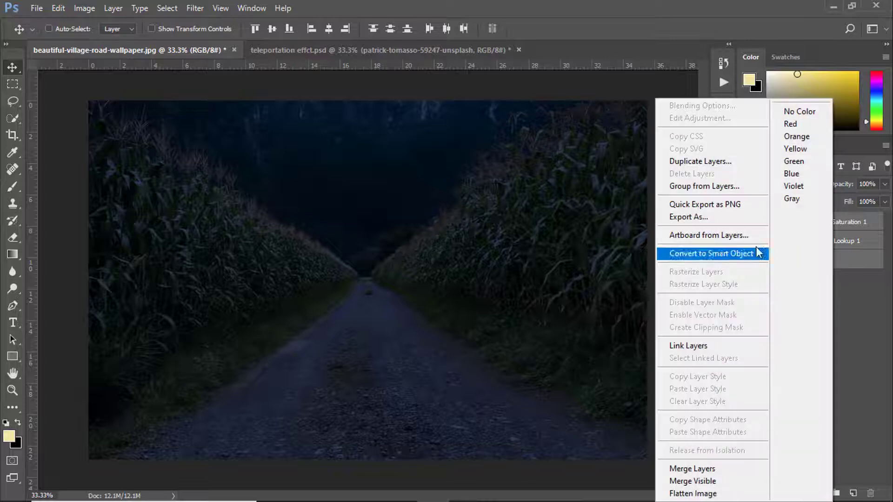
pyautogui.click(720, 186)
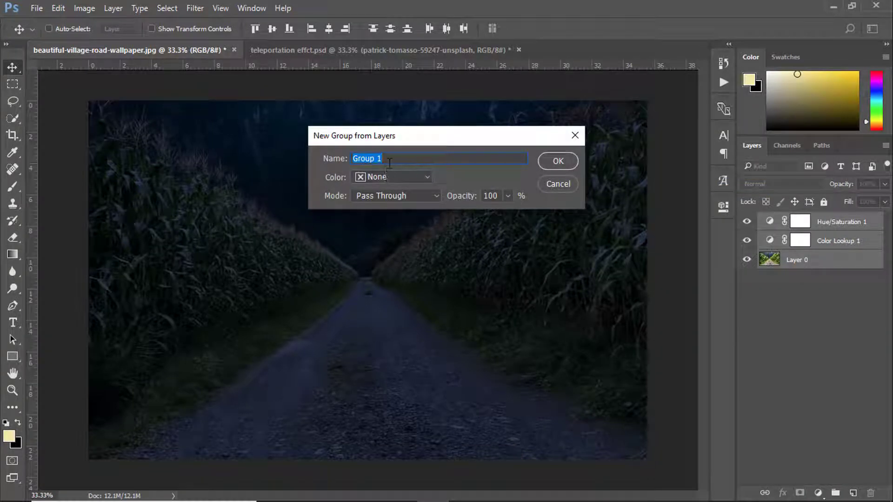
pyautogui.press('BackSpace')
pyautogui.click(558, 161)
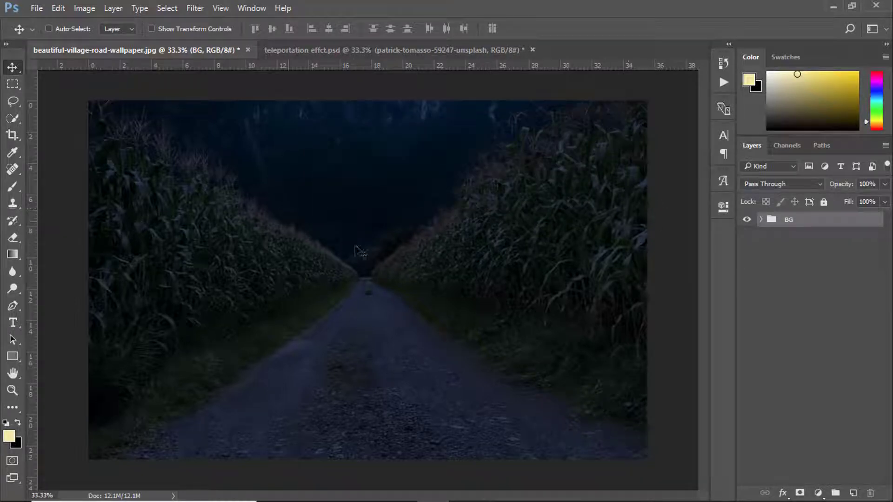
# Place the fiery ring portal image "beautiful-village-road-wallpaper 2" as an embedded layer above the BG group
pyautogui.scroll(1, 642, 244)
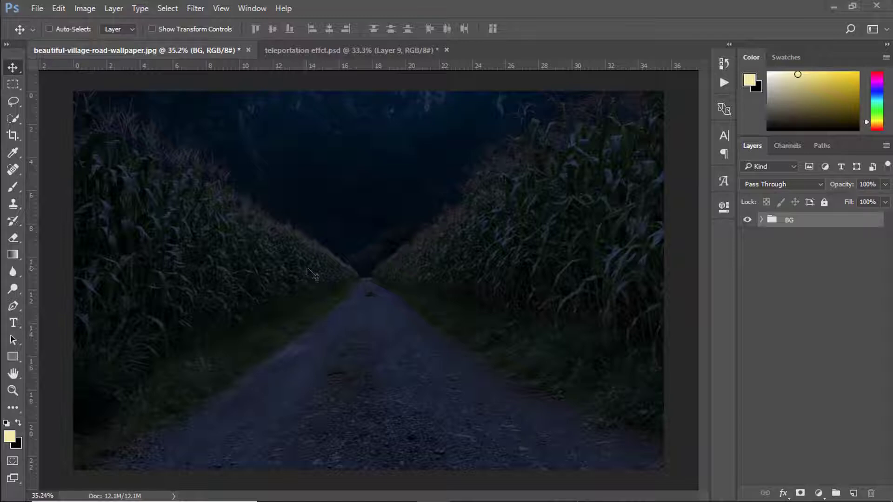
pyautogui.click(36, 8)
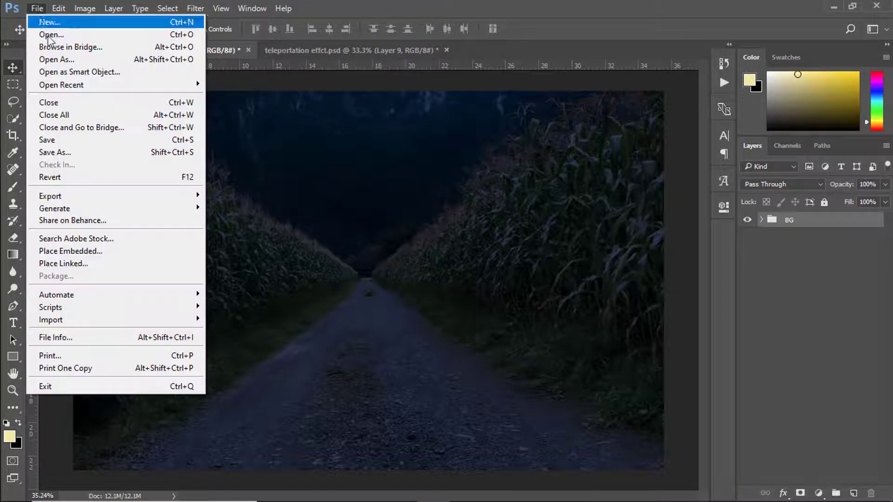
pyautogui.click(86, 251)
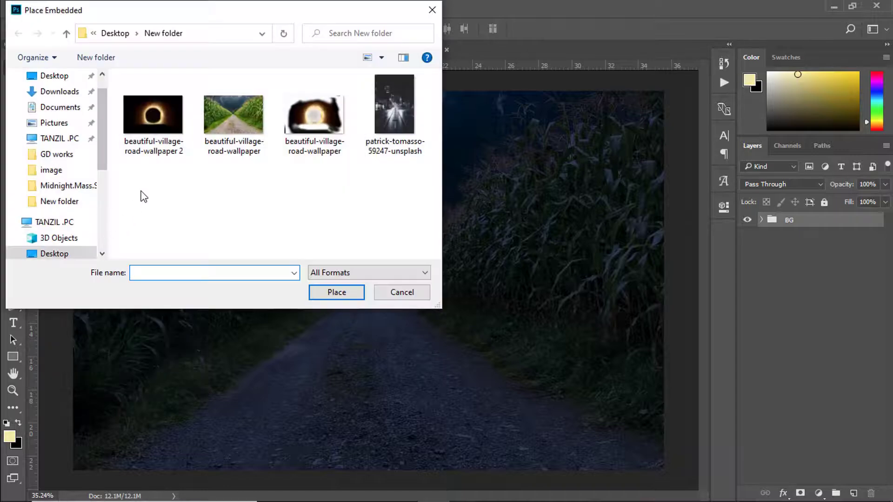
pyautogui.click(145, 122)
pyautogui.click(336, 292)
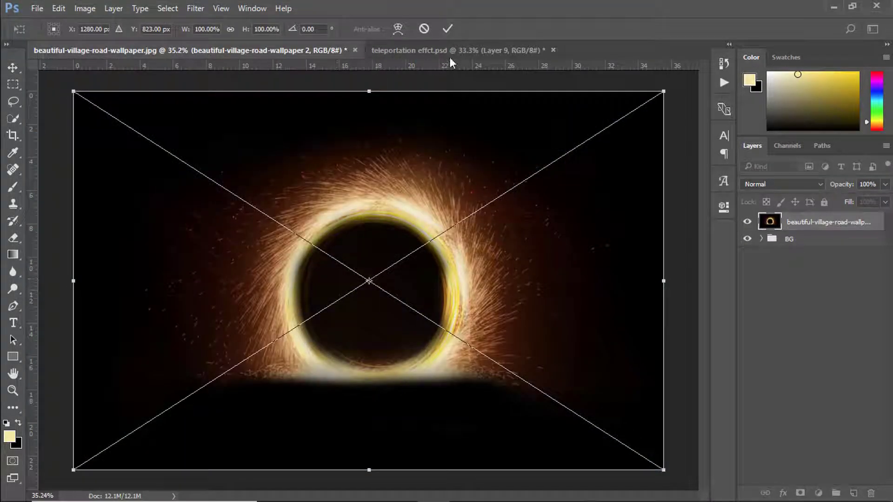
pyautogui.click(448, 29)
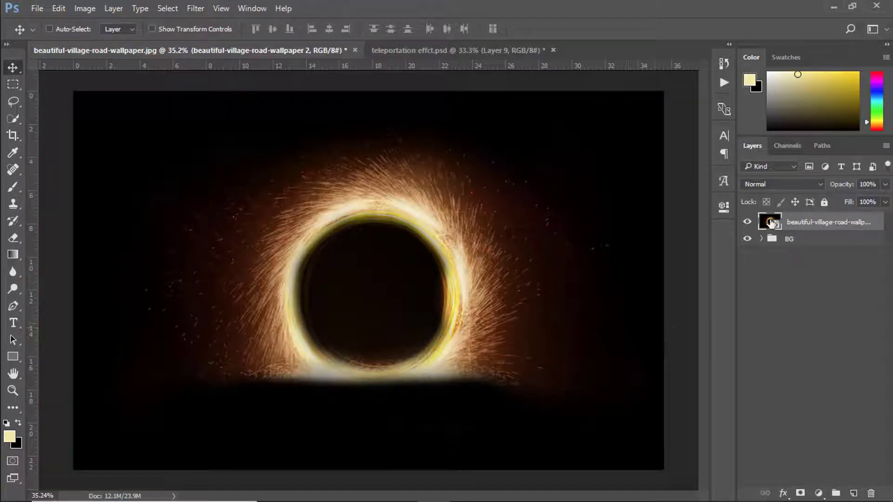
# Set the portal layer's blend mode to Screen and enlarge and reposition the ring slightly over the road
pyautogui.click(770, 185)
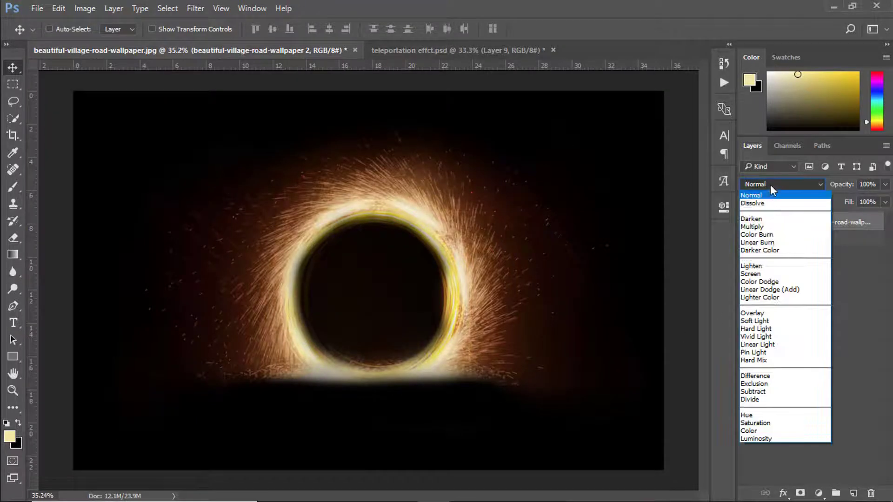
pyautogui.click(754, 275)
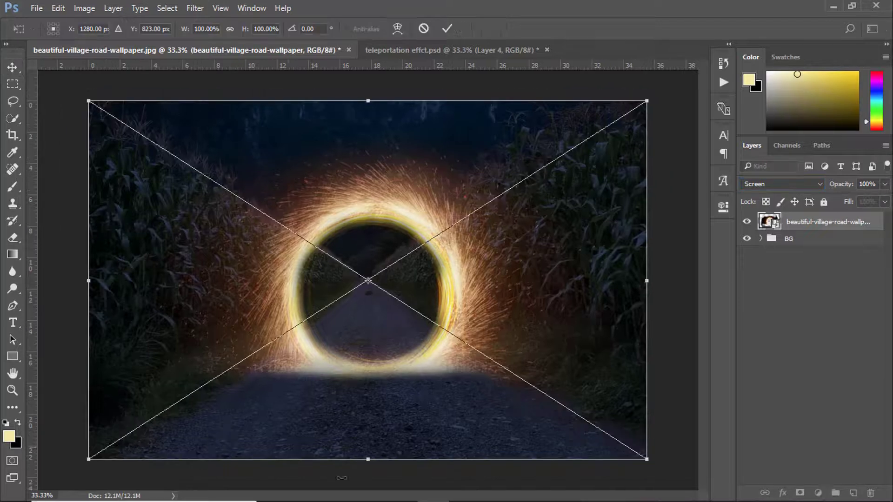
pyautogui.moveTo(638, 462); pyautogui.dragTo(654, 472)
pyautogui.moveTo(386, 370)
pyautogui.mouseDown()
pyautogui.moveTo(402, 371)
pyautogui.moveTo(392, 372)
pyautogui.mouseUp()
pyautogui.click(447, 29)
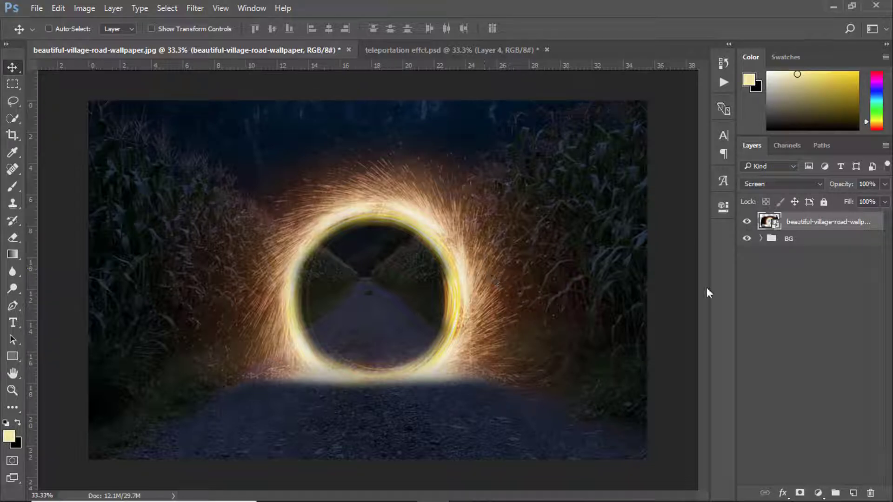
# Place the night city street photo as an embedded layer scaled to about 238% and stack it beneath the portal layer
pyautogui.click(37, 10)
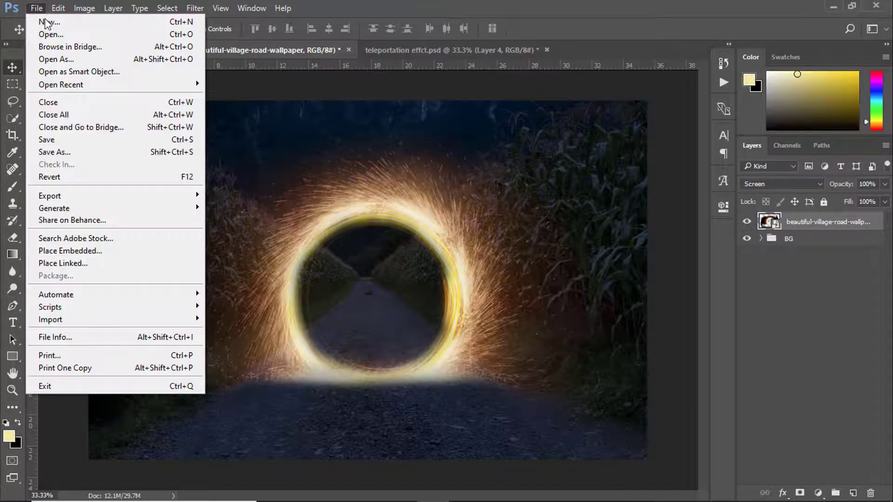
pyautogui.click(74, 250)
pyautogui.click(313, 107)
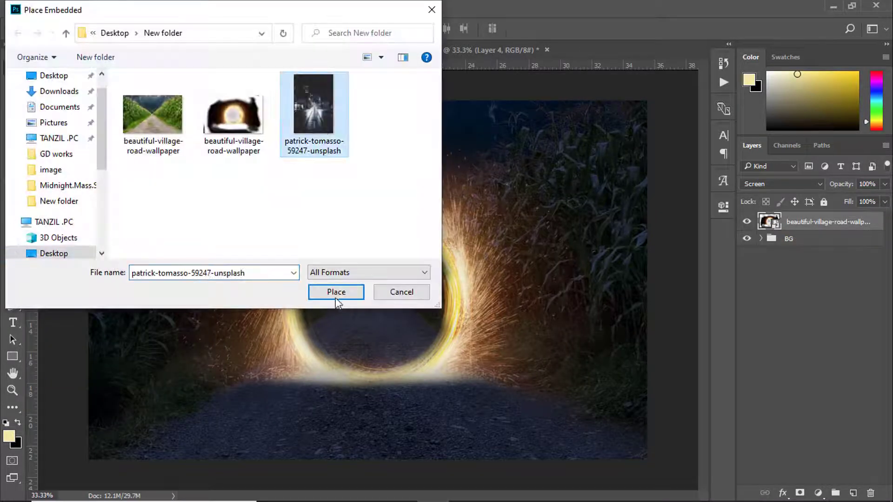
pyautogui.click(335, 293)
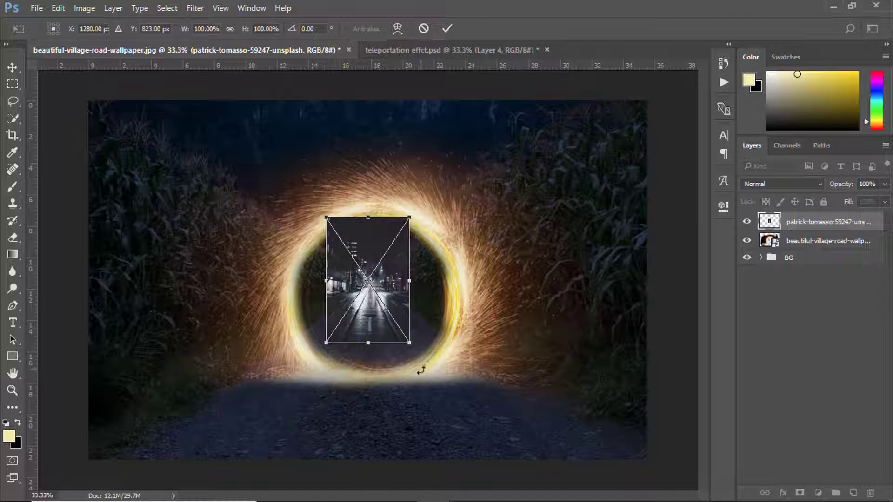
pyautogui.moveTo(409, 343); pyautogui.dragTo(471, 445)
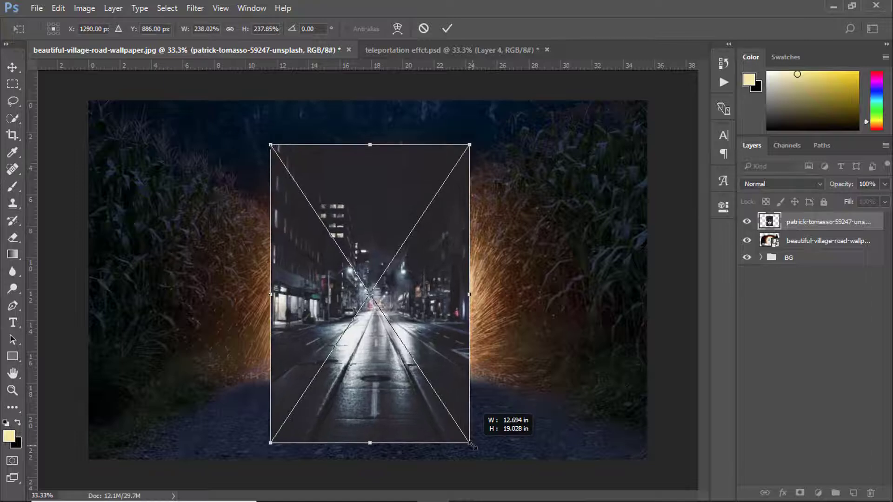
pyautogui.click(447, 28)
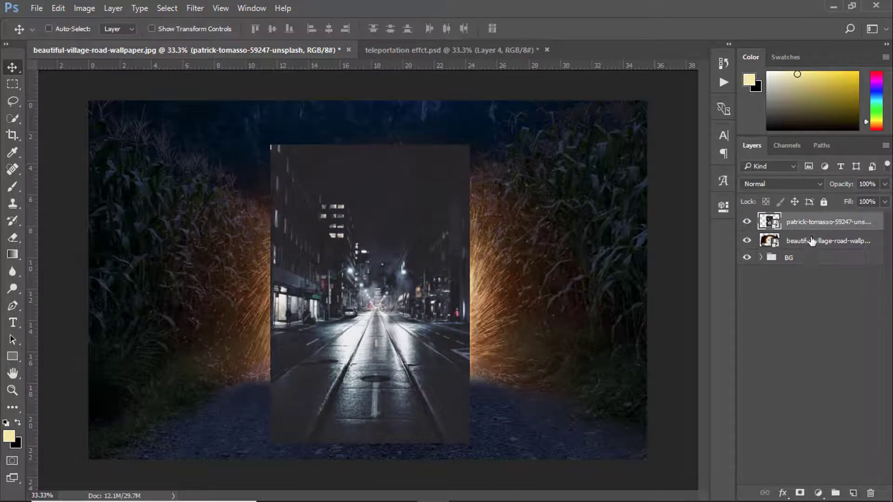
pyautogui.moveTo(809, 240); pyautogui.dragTo(809, 217)
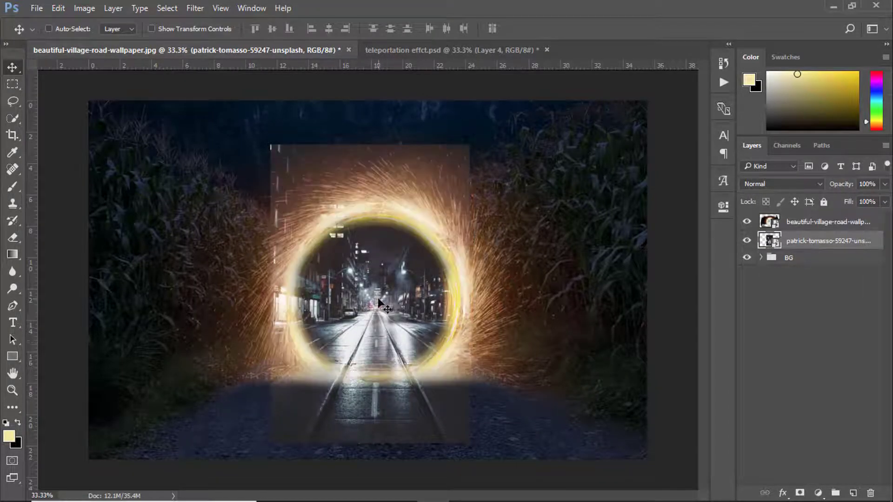
# Shift the street photo slightly upward behind the ring and enlarge it to about 248%
pyautogui.moveTo(379, 299); pyautogui.dragTo(380, 293)
pyautogui.hotkey('ctrl', 't')
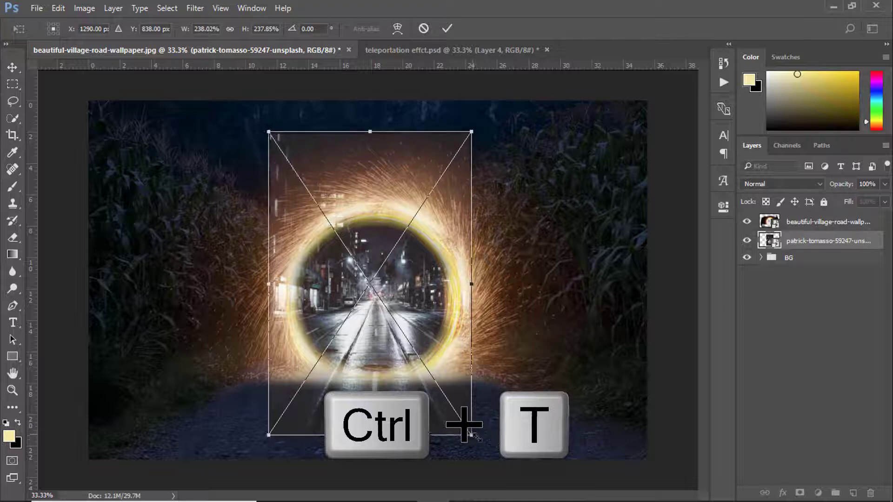
pyautogui.moveTo(470, 433); pyautogui.dragTo(480, 440)
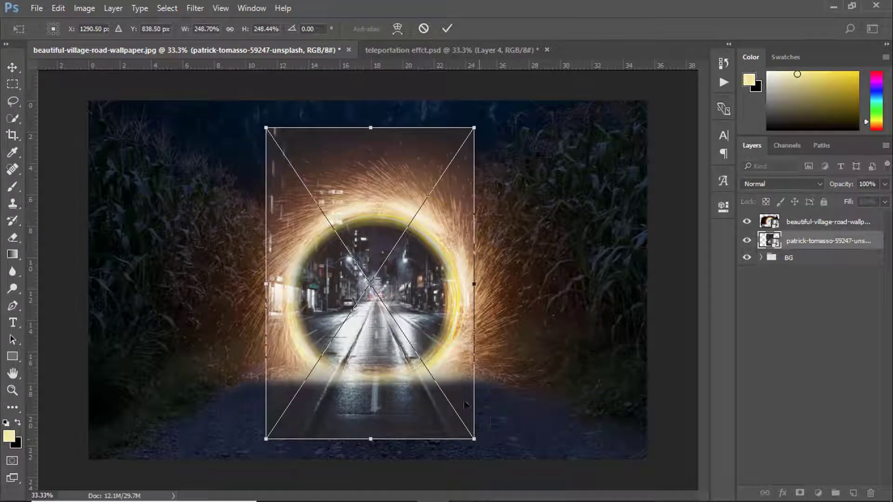
pyautogui.click(448, 28)
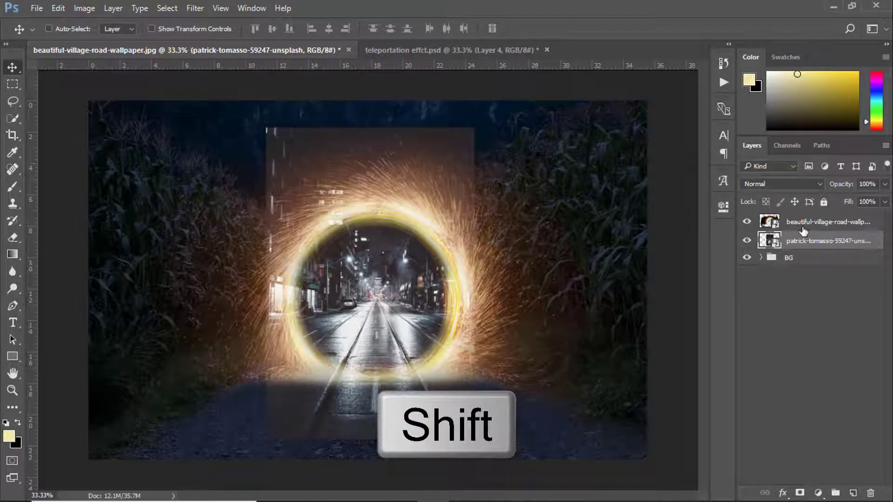
# Align the portal and street photo layers by their horizontal centers, and add a layer mask to the street photo
pyautogui.keyDown('shift'); pyautogui.click(808, 222); pyautogui.keyUp('shift')
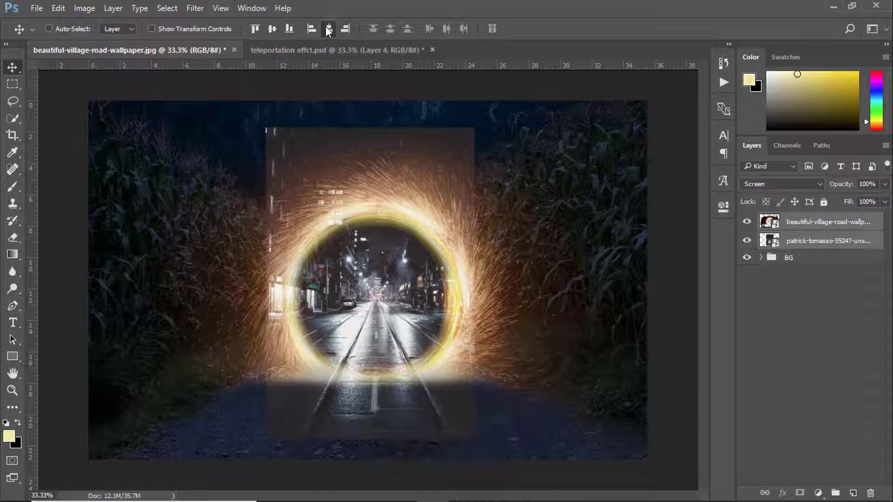
pyautogui.click(818, 246)
pyautogui.click(800, 493)
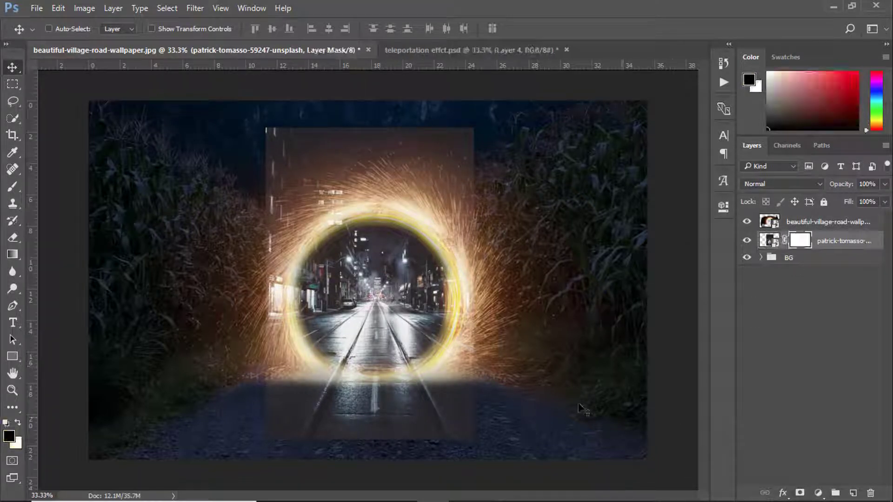
# Mask out the street photo above the ring by painting black on its layer mask with a soft 158 px brush
pyautogui.click(18, 188)
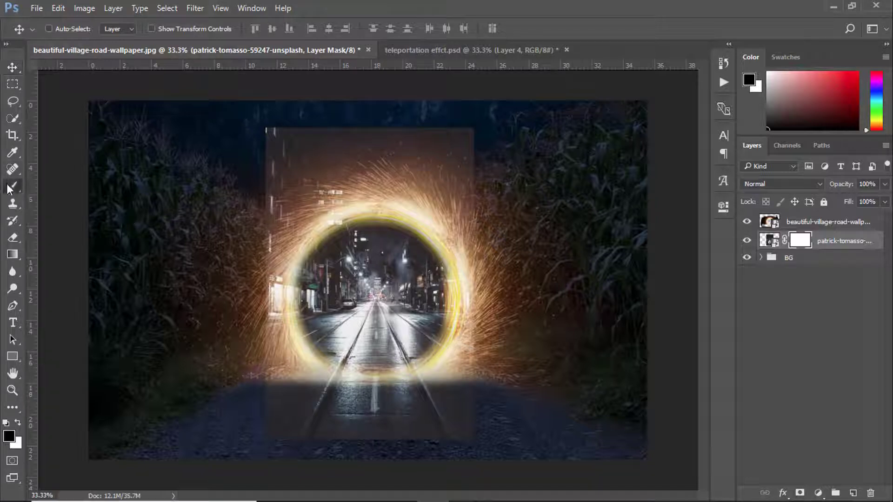
pyautogui.click(49, 199)
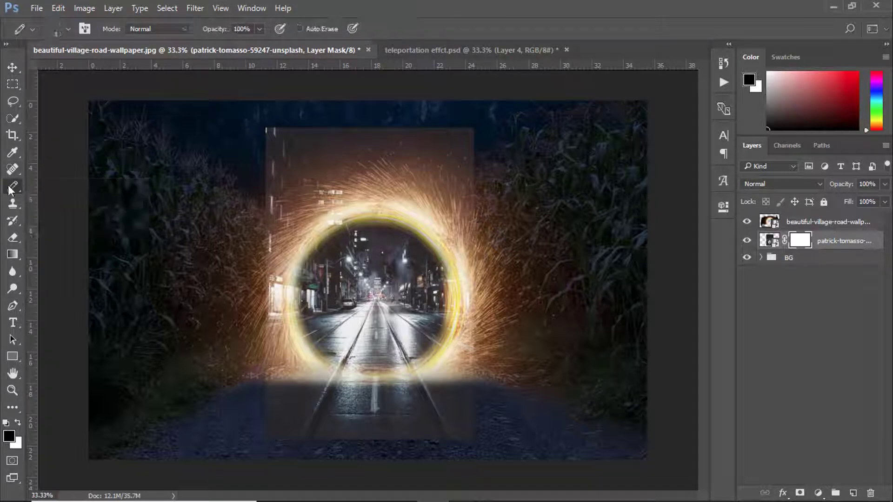
pyautogui.rightClick(11, 188)
pyautogui.click(58, 187)
pyautogui.click(69, 28)
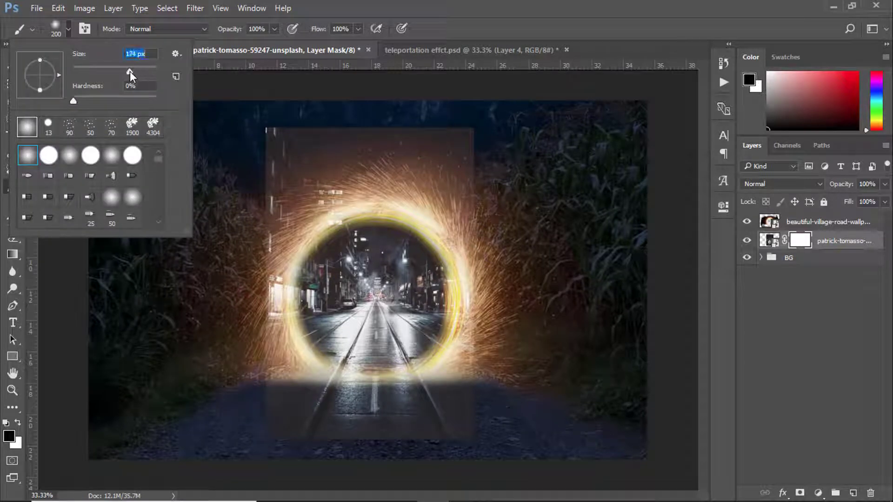
pyautogui.click(68, 28)
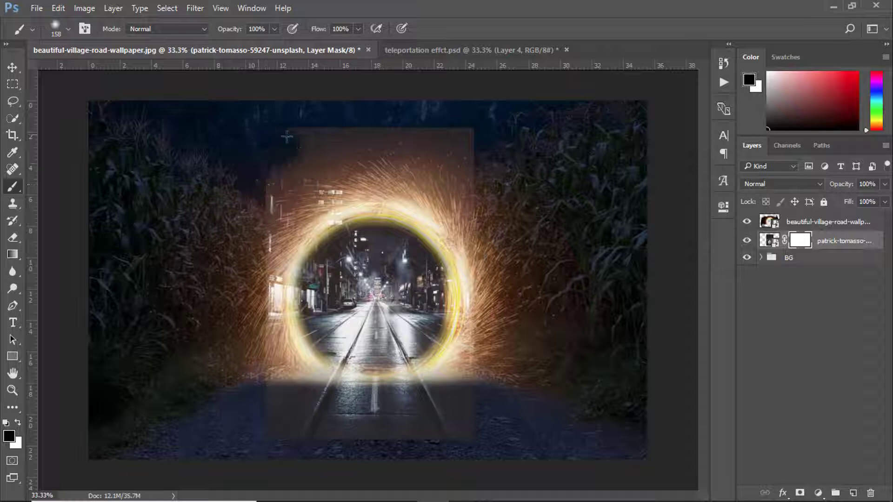
pyautogui.moveTo(286, 136)
pyautogui.mouseDown()
pyautogui.moveTo(292, 156)
pyautogui.moveTo(265, 183)
pyautogui.moveTo(286, 187)
pyautogui.moveTo(279, 220)
pyautogui.moveTo(331, 207)
pyautogui.moveTo(420, 206)
pyautogui.moveTo(478, 241)
pyautogui.moveTo(452, 185)
pyautogui.moveTo(497, 180)
pyautogui.moveTo(433, 127)
pyautogui.moveTo(299, 159)
pyautogui.moveTo(328, 189)
pyautogui.moveTo(312, 201)
pyautogui.moveTo(451, 177)
pyautogui.moveTo(415, 150)
pyautogui.moveTo(471, 213)
pyautogui.mouseUp()
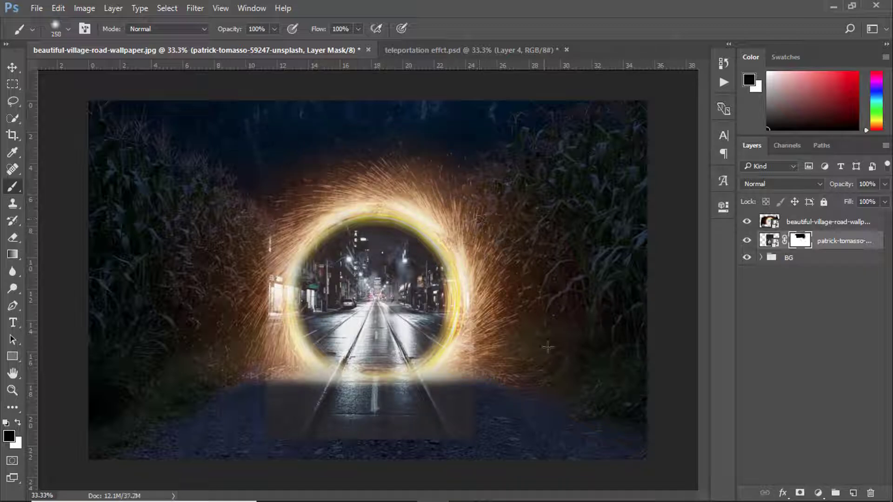
# Enlarge the brush to 500 px and mask out the street photo below the ring and around its outer sides
pyautogui.press(']')
pyautogui.press(']')
pyautogui.press(']')
pyautogui.press(']')
pyautogui.press(']')
pyautogui.moveTo(464, 385)
pyautogui.mouseDown()
pyautogui.moveTo(459, 420)
pyautogui.moveTo(354, 418)
pyautogui.moveTo(390, 432)
pyautogui.mouseUp()
pyautogui.press('p')
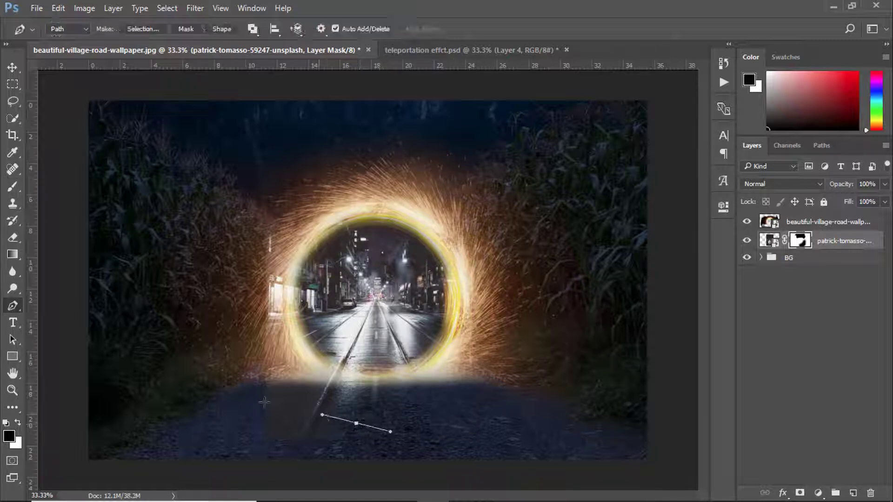
pyautogui.click(15, 187)
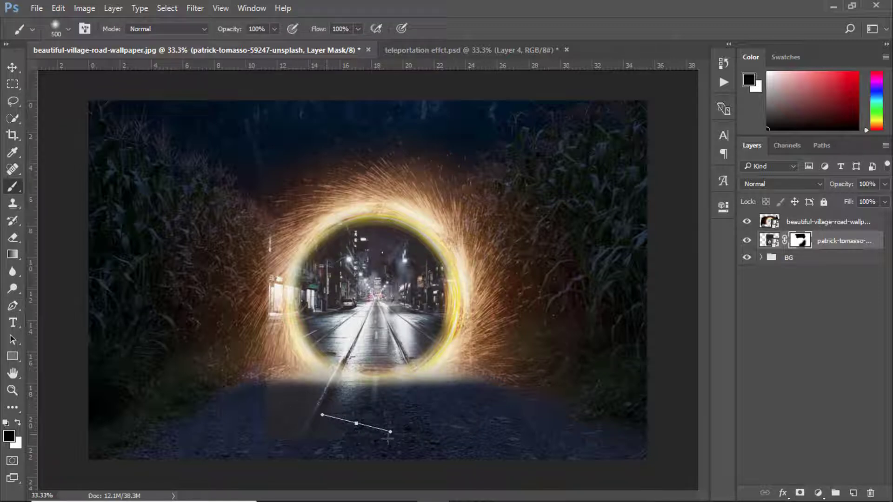
pyautogui.hotkey('ctrl', 'z')
pyautogui.moveTo(441, 396)
pyautogui.mouseDown()
pyautogui.moveTo(284, 418)
pyautogui.moveTo(288, 410)
pyautogui.moveTo(247, 359)
pyautogui.moveTo(261, 363)
pyautogui.moveTo(245, 246)
pyautogui.moveTo(256, 308)
pyautogui.moveTo(241, 336)
pyautogui.mouseUp()
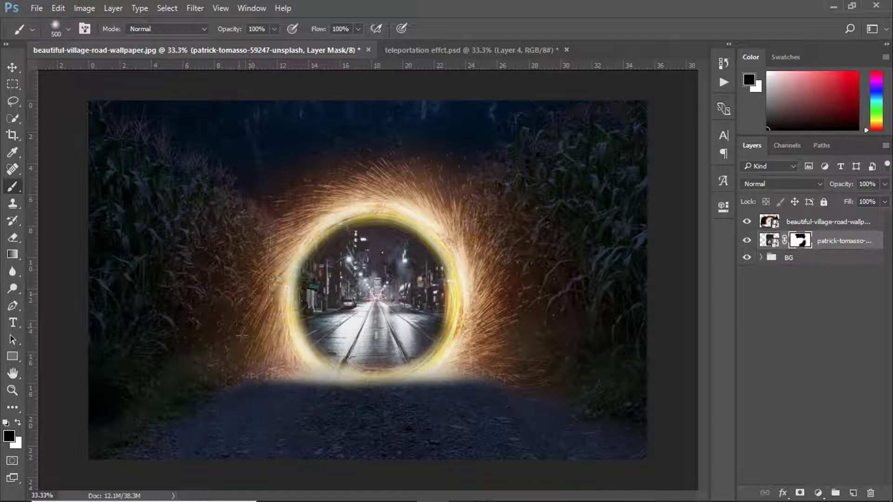
# Restore the street photo along the ring's inner edge with a white 250 px brush, and mask the spill outside it in black at 125 px
pyautogui.press('x')
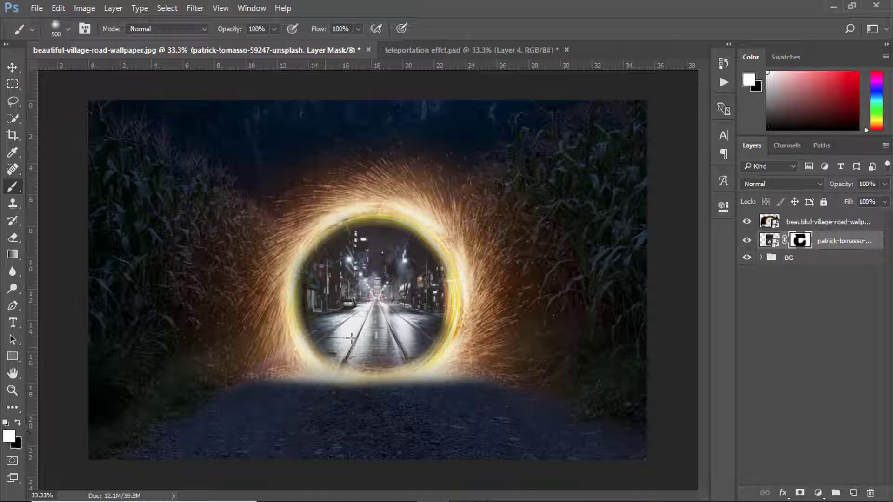
pyautogui.moveTo(328, 299)
pyautogui.mouseDown()
pyautogui.moveTo(310, 302)
pyautogui.moveTo(339, 329)
pyautogui.moveTo(346, 316)
pyautogui.mouseUp()
pyautogui.press('[')
pyautogui.press('[')
pyautogui.press('[')
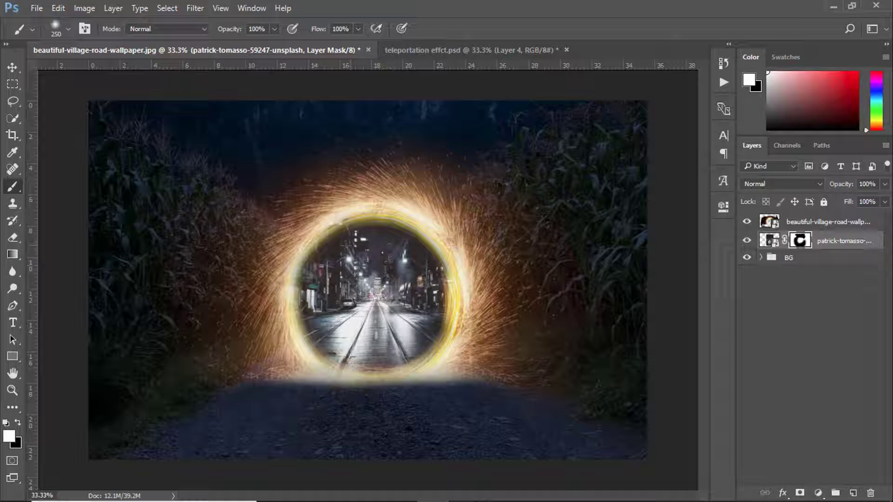
pyautogui.moveTo(320, 341)
pyautogui.mouseDown()
pyautogui.moveTo(363, 364)
pyautogui.moveTo(403, 360)
pyautogui.moveTo(426, 350)
pyautogui.moveTo(438, 324)
pyautogui.mouseUp()
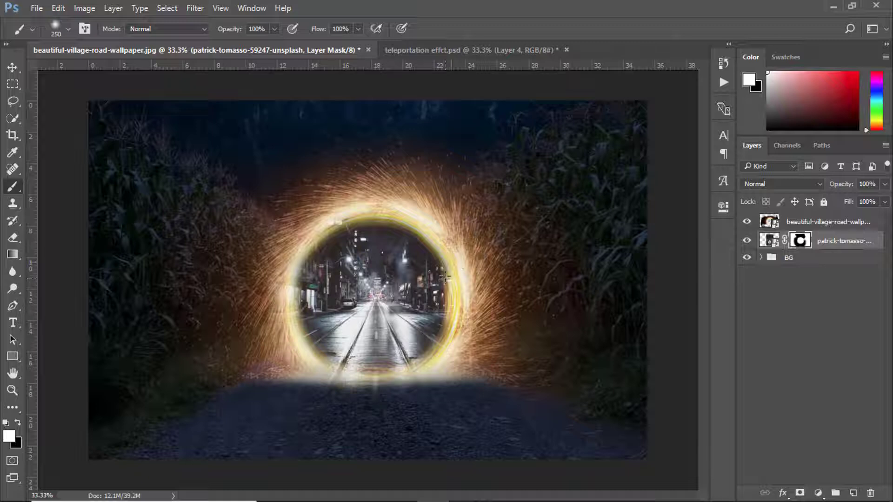
pyautogui.click(18, 422)
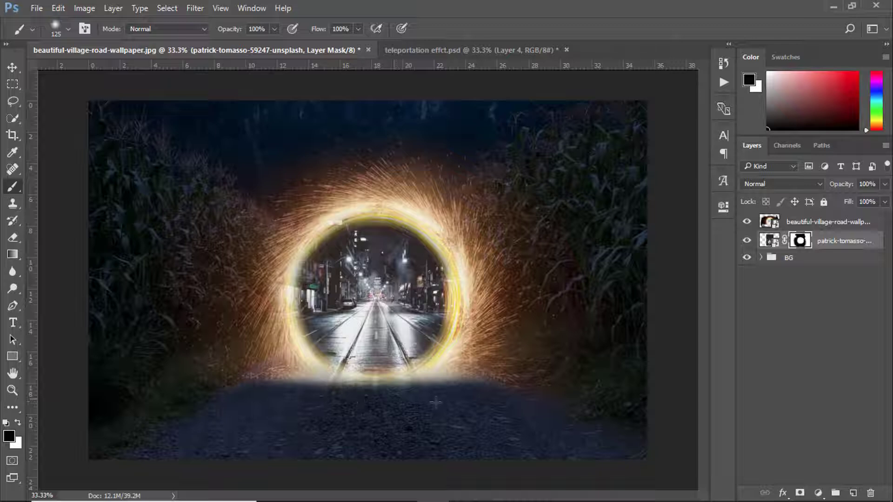
pyautogui.click(12, 66)
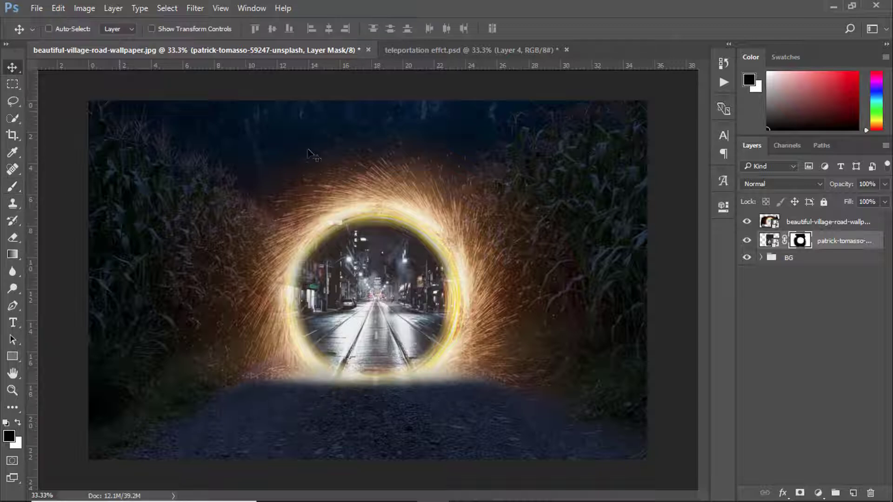
# Add a new layer above the portal layer and ready the brush with pale yellow f5eaa2 as the foreground color
pyautogui.click(808, 224)
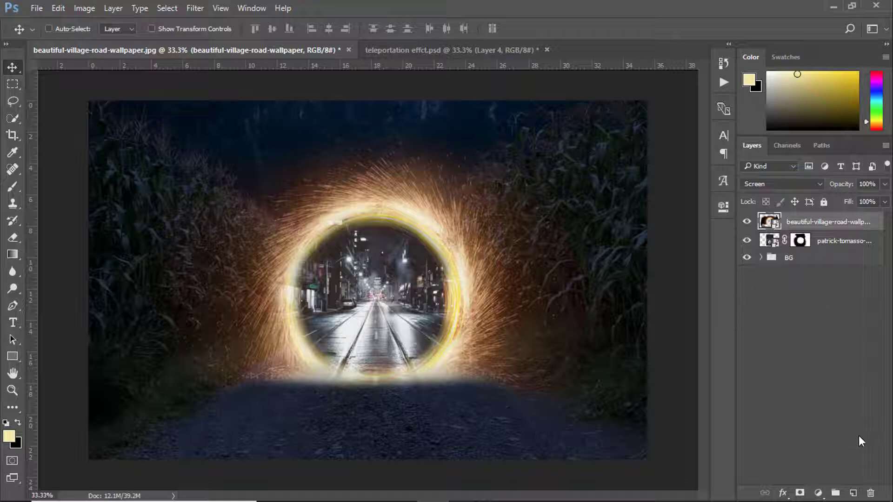
pyautogui.click(853, 493)
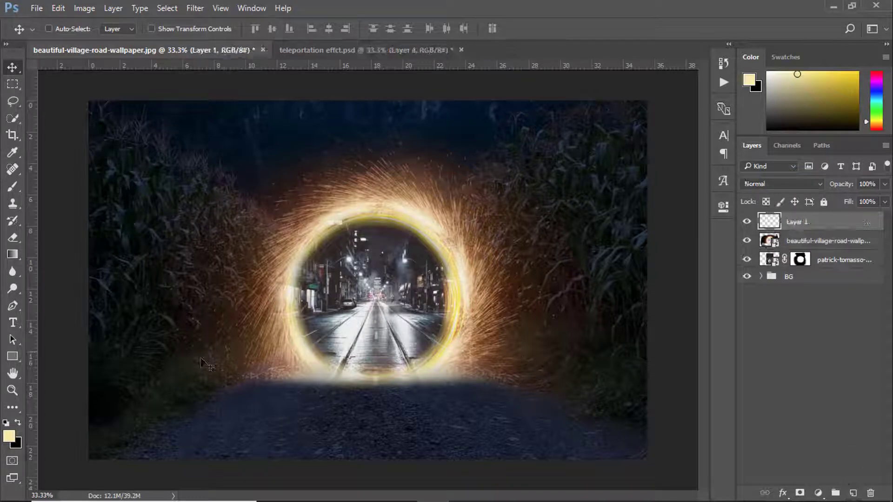
pyautogui.click(9, 437)
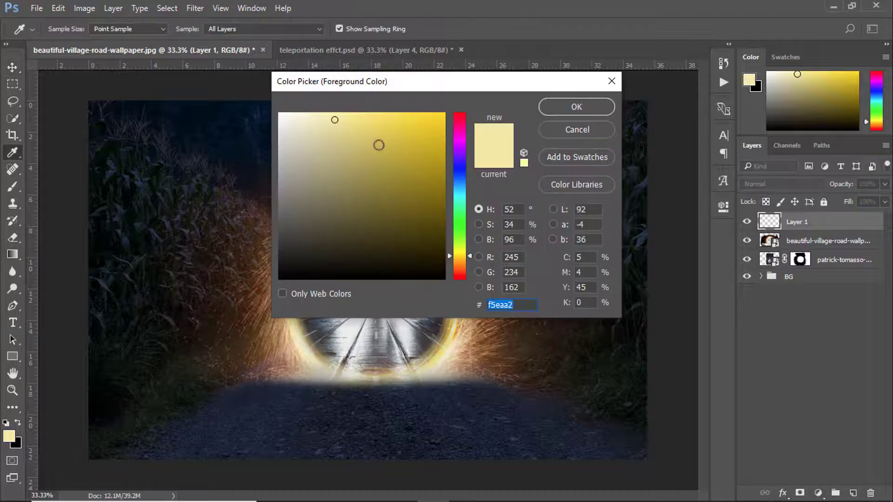
pyautogui.click(576, 108)
pyautogui.press('b')
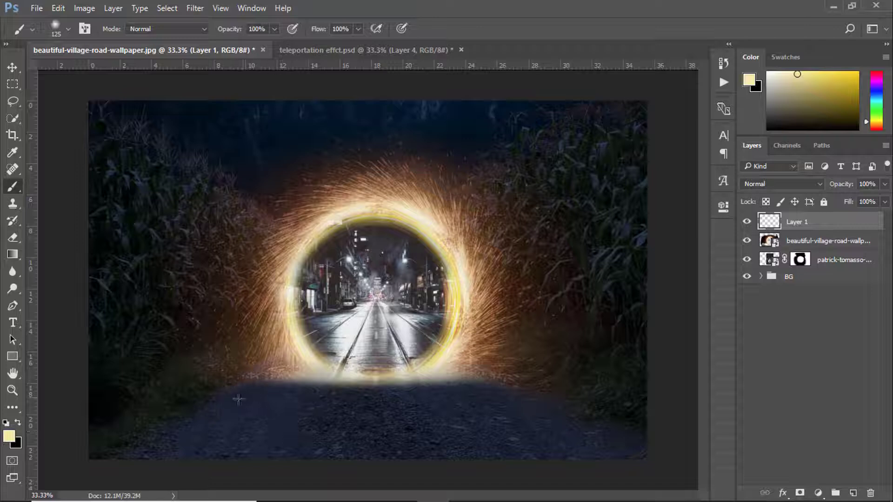
# Paint pale yellow over the road and the lower vegetation with the brush enlarged to 250 px, and set Layer 1's blend mode to Soft Light
pyautogui.moveTo(219, 396); pyautogui.dragTo(265, 396)
pyautogui.moveTo(424, 396)
pyautogui.mouseDown()
pyautogui.moveTo(507, 392)
pyautogui.moveTo(188, 388)
pyautogui.mouseUp()
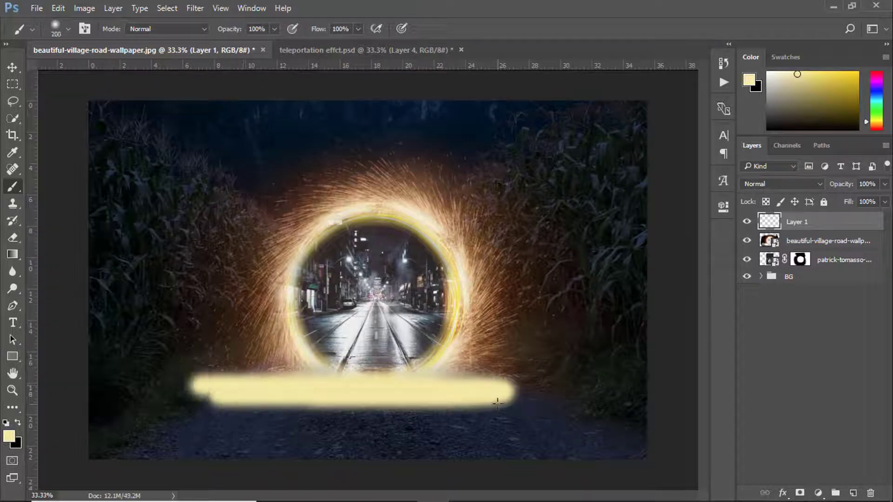
pyautogui.press(']')
pyautogui.press(']')
pyautogui.press(']')
pyautogui.press(']')
pyautogui.moveTo(475, 380)
pyautogui.mouseDown()
pyautogui.moveTo(639, 449)
pyautogui.moveTo(97, 456)
pyautogui.moveTo(228, 426)
pyautogui.moveTo(211, 417)
pyautogui.moveTo(544, 427)
pyautogui.moveTo(443, 431)
pyautogui.moveTo(184, 405)
pyautogui.mouseUp()
pyautogui.moveTo(232, 362)
pyautogui.mouseDown()
pyautogui.moveTo(111, 287)
pyautogui.moveTo(93, 332)
pyautogui.moveTo(105, 424)
pyautogui.moveTo(170, 394)
pyautogui.moveTo(132, 379)
pyautogui.moveTo(210, 391)
pyautogui.moveTo(119, 328)
pyautogui.moveTo(116, 422)
pyautogui.moveTo(82, 290)
pyautogui.moveTo(124, 292)
pyautogui.moveTo(280, 407)
pyautogui.moveTo(267, 391)
pyautogui.moveTo(370, 395)
pyautogui.moveTo(467, 372)
pyautogui.moveTo(592, 266)
pyautogui.moveTo(652, 270)
pyautogui.moveTo(629, 415)
pyautogui.moveTo(537, 384)
pyautogui.moveTo(617, 306)
pyautogui.moveTo(624, 319)
pyautogui.moveTo(521, 384)
pyautogui.moveTo(640, 416)
pyautogui.moveTo(644, 356)
pyautogui.moveTo(605, 268)
pyautogui.mouseUp()
pyautogui.moveTo(191, 291)
pyautogui.mouseDown()
pyautogui.moveTo(131, 238)
pyautogui.moveTo(287, 408)
pyautogui.mouseUp()
pyautogui.moveTo(637, 290); pyautogui.dragTo(645, 266)
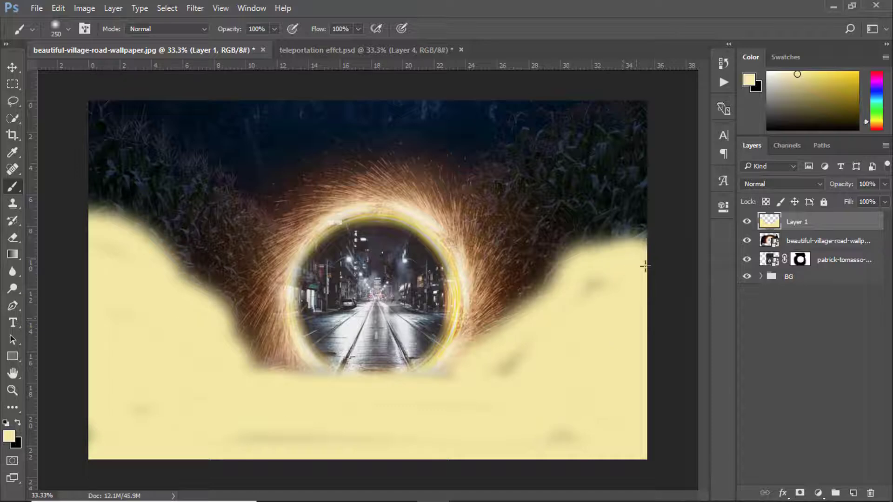
pyautogui.click(785, 183)
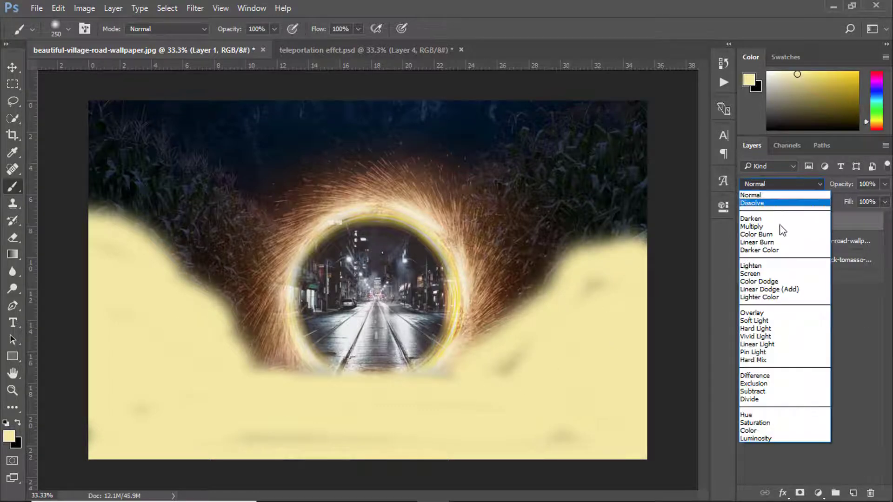
pyautogui.click(760, 323)
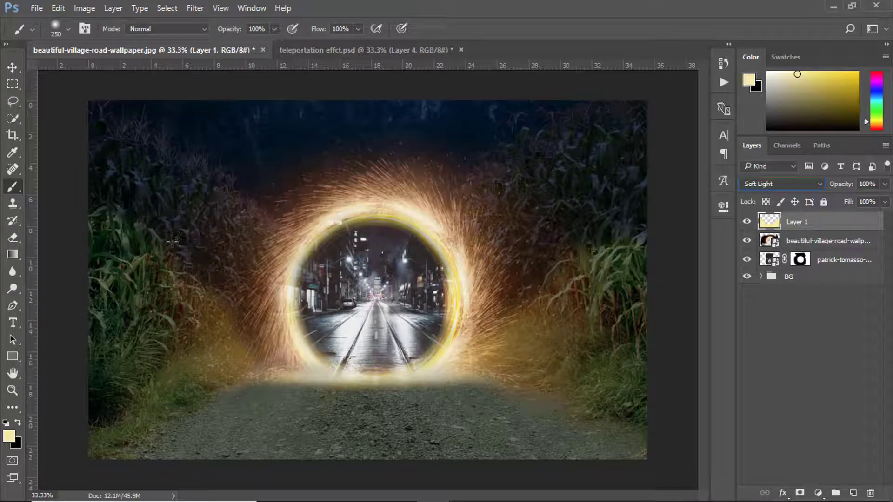
# Extend the pale yellow glow on Layer 1 higher over the corn on both sides of the ring
pyautogui.moveTo(123, 222)
pyautogui.mouseDown()
pyautogui.moveTo(153, 251)
pyautogui.moveTo(222, 284)
pyautogui.moveTo(210, 312)
pyautogui.mouseUp()
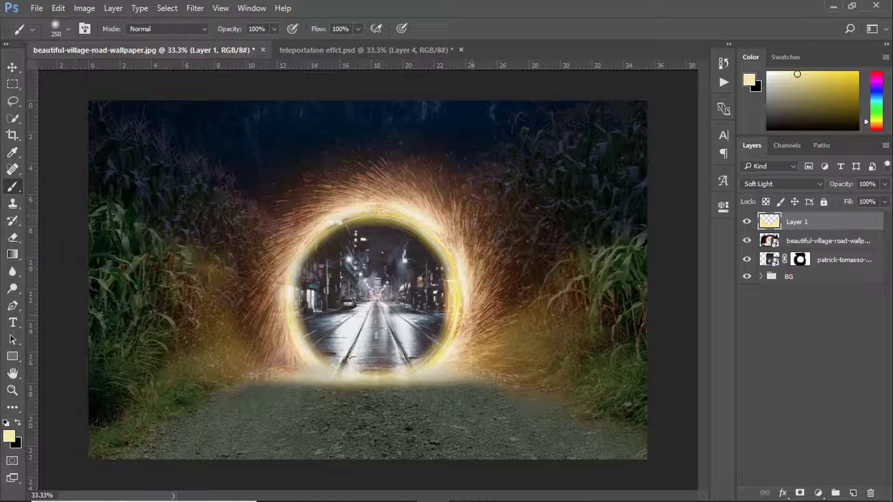
pyautogui.moveTo(508, 296)
pyautogui.mouseDown()
pyautogui.moveTo(667, 236)
pyautogui.moveTo(623, 388)
pyautogui.moveTo(637, 403)
pyautogui.moveTo(659, 284)
pyautogui.moveTo(637, 227)
pyautogui.moveTo(628, 221)
pyautogui.moveTo(569, 237)
pyautogui.mouseUp()
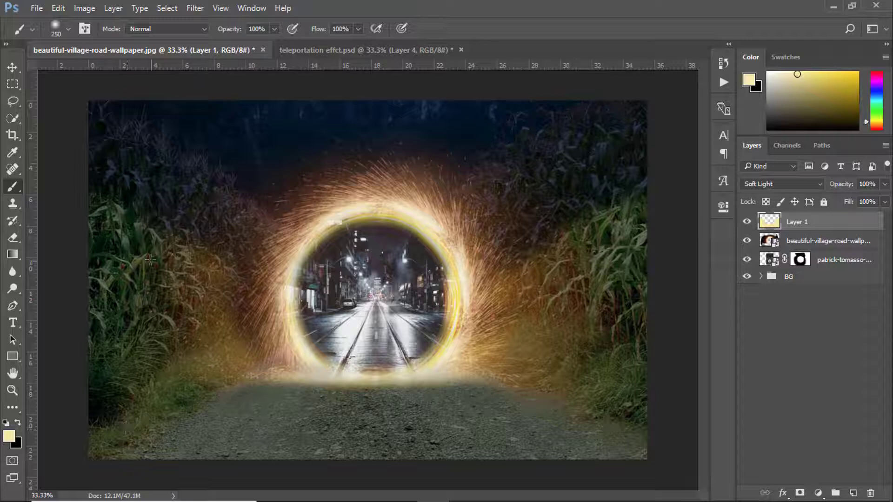
pyautogui.moveTo(185, 241); pyautogui.dragTo(154, 225)
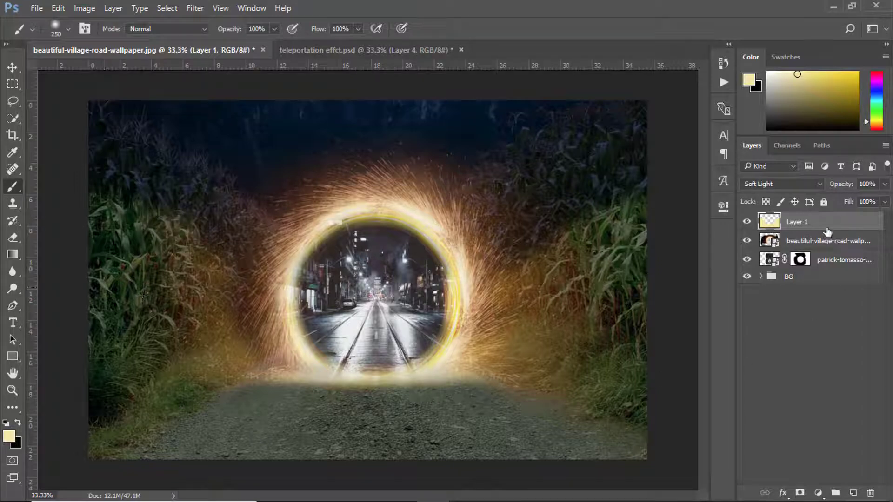
# Add a second new layer, paint the road in front of the ring pale yellow, and set its blend mode to Overlay
pyautogui.click(853, 494)
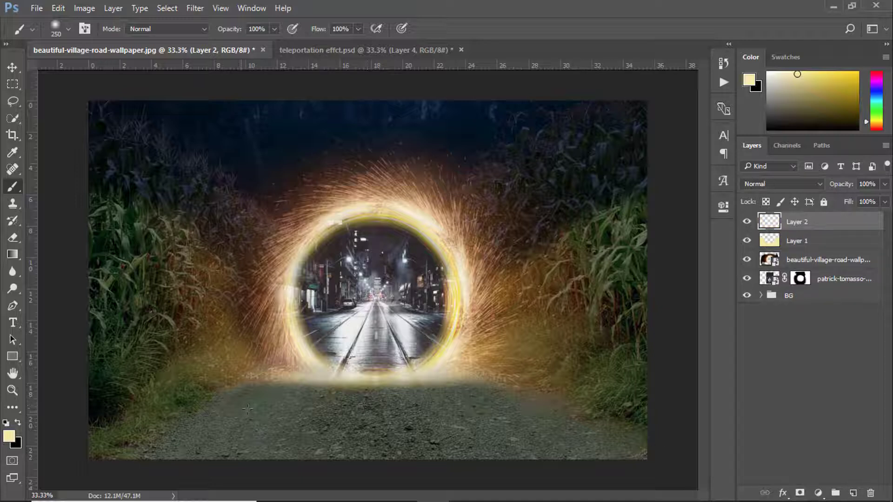
pyautogui.moveTo(242, 385)
pyautogui.mouseDown()
pyautogui.moveTo(498, 393)
pyautogui.moveTo(418, 407)
pyautogui.moveTo(206, 407)
pyautogui.moveTo(153, 430)
pyautogui.moveTo(224, 449)
pyautogui.moveTo(597, 448)
pyautogui.moveTo(524, 414)
pyautogui.moveTo(213, 431)
pyautogui.moveTo(223, 425)
pyautogui.mouseUp()
pyautogui.click(774, 185)
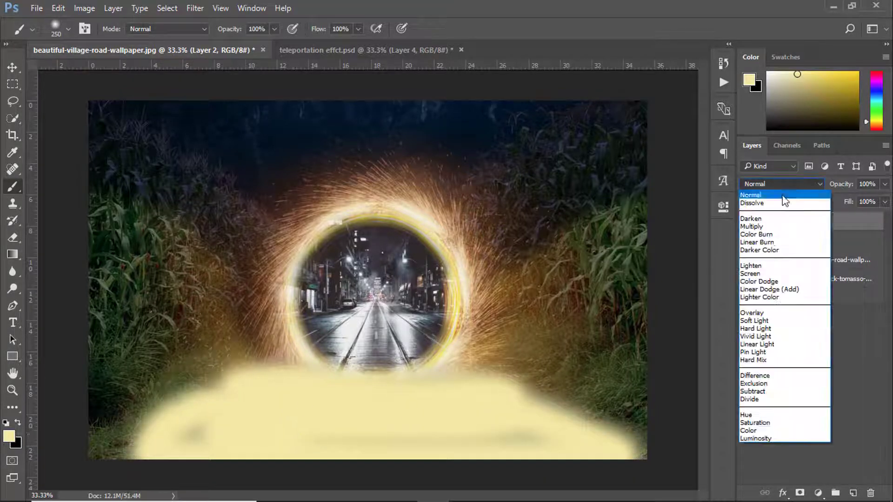
pyautogui.click(756, 310)
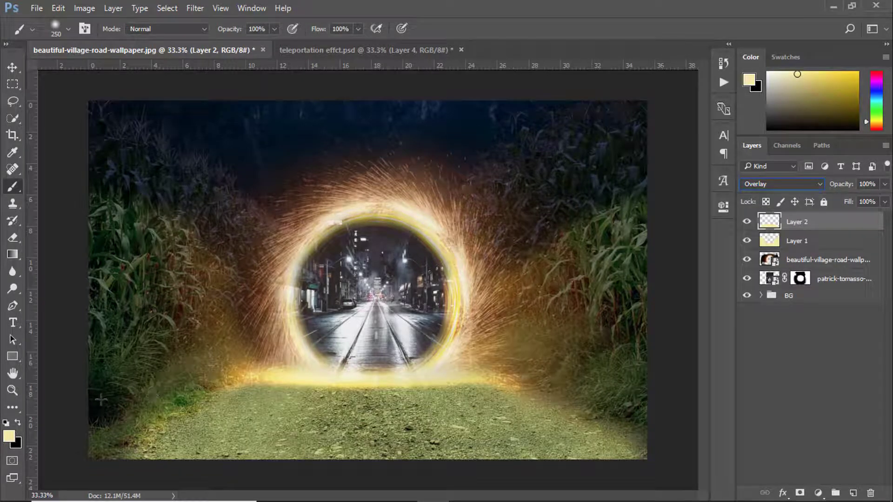
# Add a mask to Layer 2 and fade the road glow from the image's bottom edge up toward the ring with the Neutral Density gradient
pyautogui.click(801, 494)
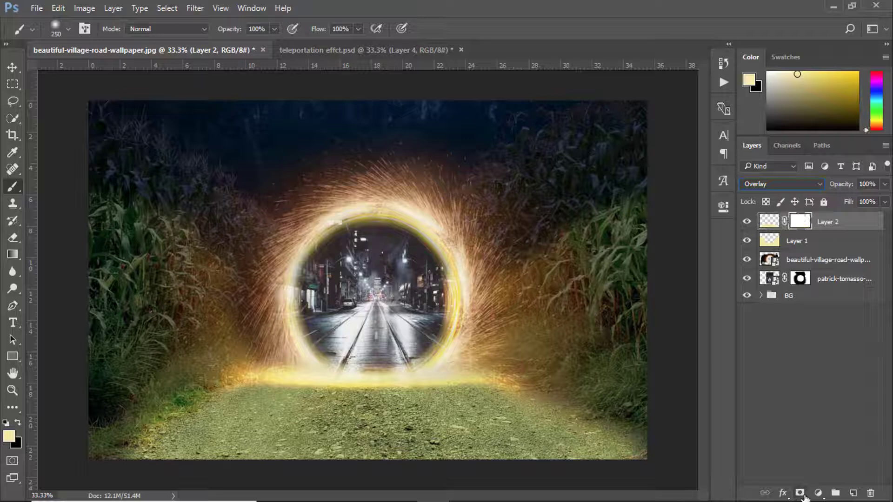
pyautogui.press('d')
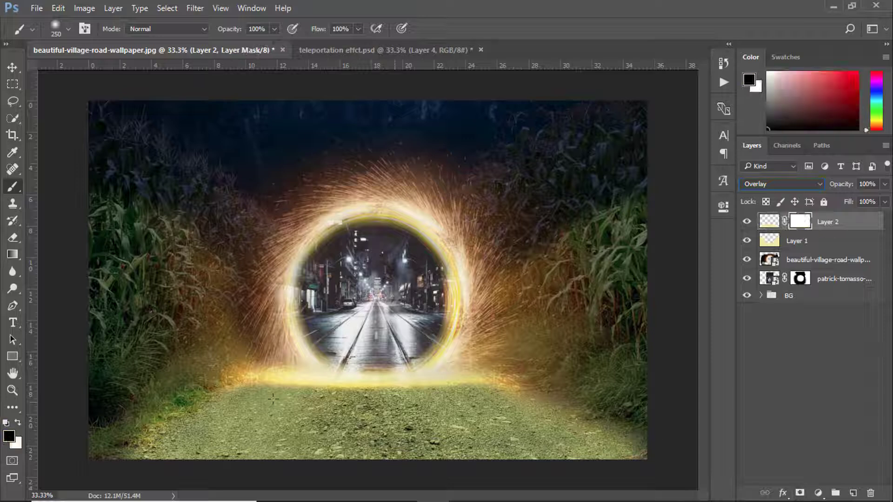
pyautogui.rightClick(17, 254)
pyautogui.click(55, 256)
pyautogui.click(68, 29)
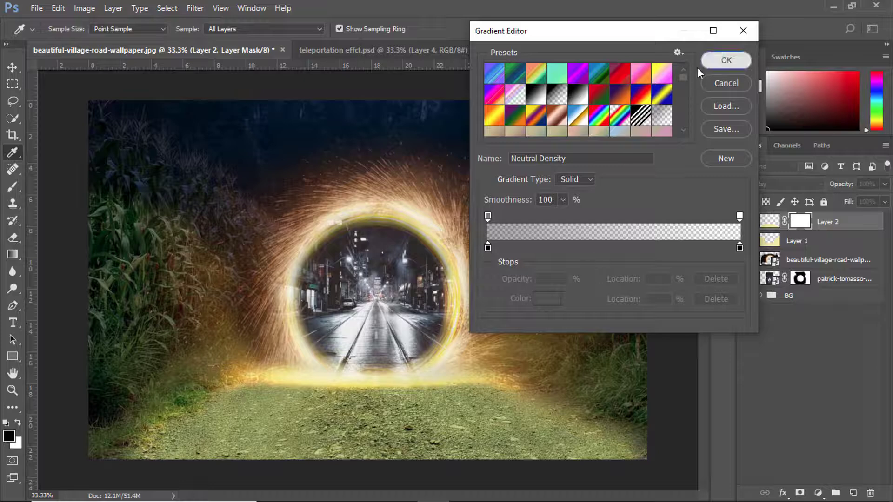
pyautogui.click(718, 62)
pyautogui.moveTo(365, 465); pyautogui.dragTo(370, 390)
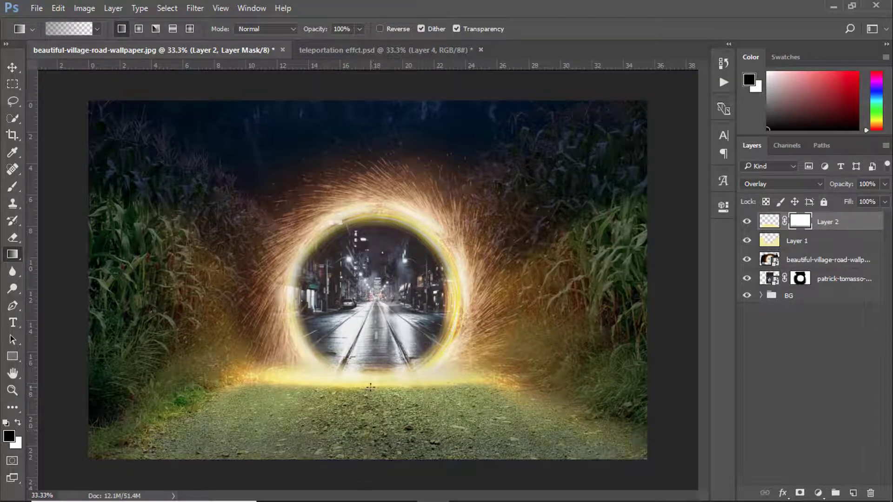
pyautogui.moveTo(379, 465); pyautogui.dragTo(378, 387)
pyautogui.moveTo(381, 472); pyautogui.dragTo(380, 381)
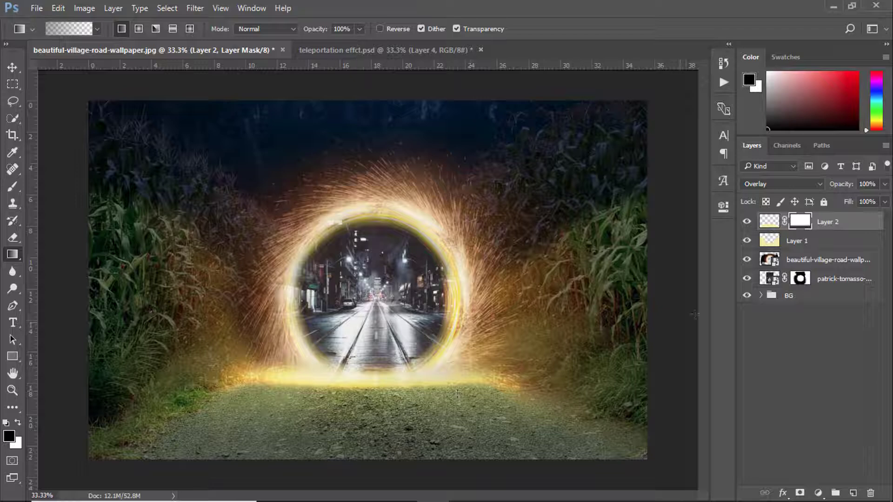
pyautogui.click(768, 242)
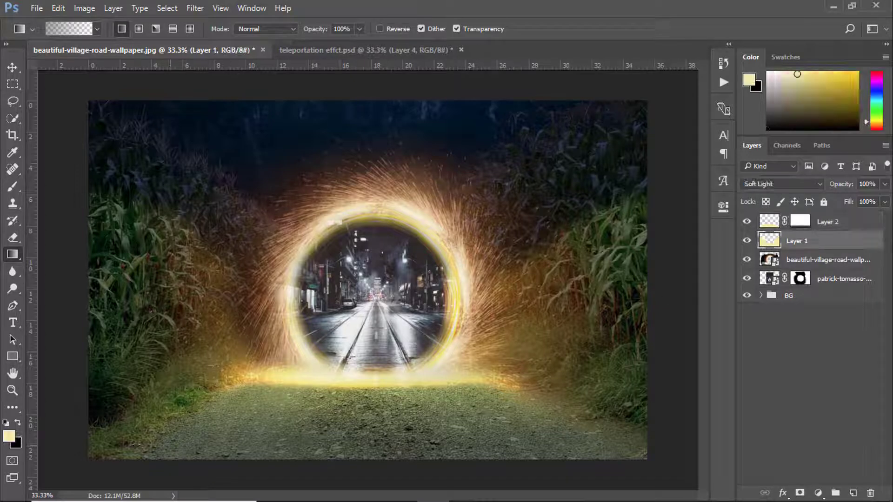
pyautogui.click(14, 186)
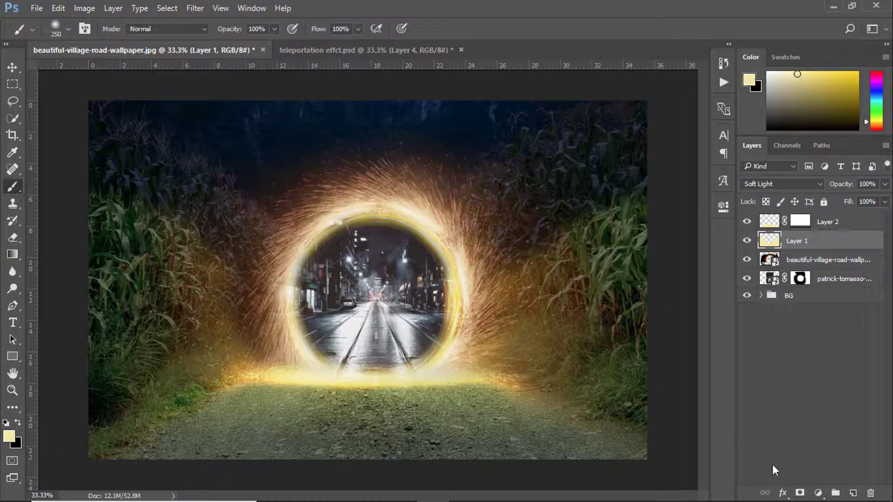
pyautogui.click(800, 493)
pyautogui.press('d')
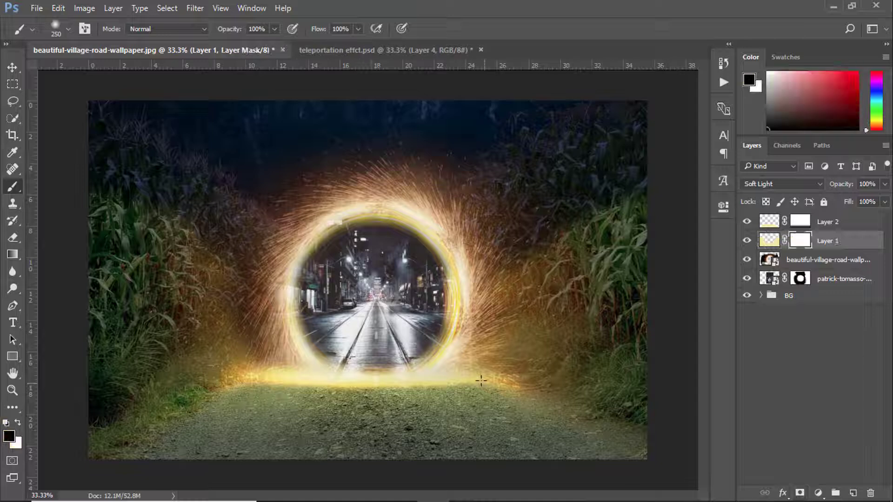
pyautogui.moveTo(481, 381); pyautogui.dragTo(424, 383)
pyautogui.hotkey('ctrl', 'z')
# Add a mask to the sparks layer and soften the bright strip at the ring's base with a black brush at 48% opacity
pyautogui.moveTo(242, 28); pyautogui.dragTo(203, 34)
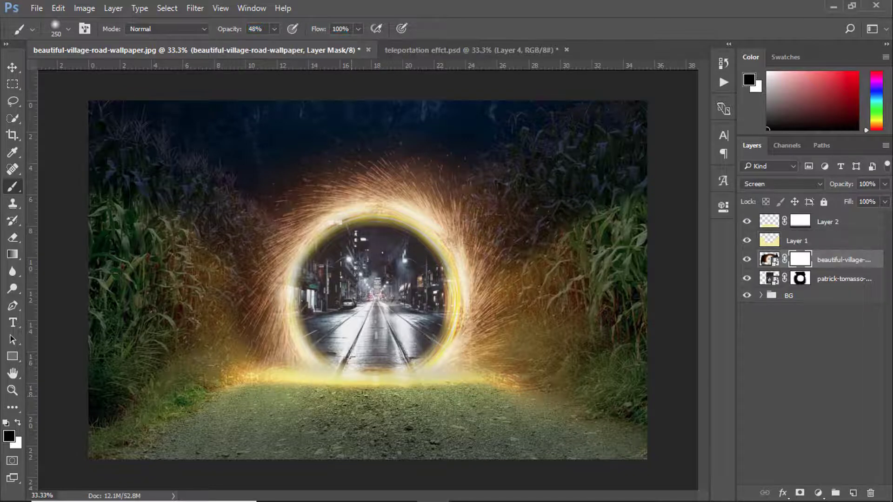
pyautogui.moveTo(362, 396)
pyautogui.mouseDown()
pyautogui.moveTo(442, 375)
pyautogui.moveTo(500, 383)
pyautogui.moveTo(264, 392)
pyautogui.moveTo(228, 382)
pyautogui.mouseUp()
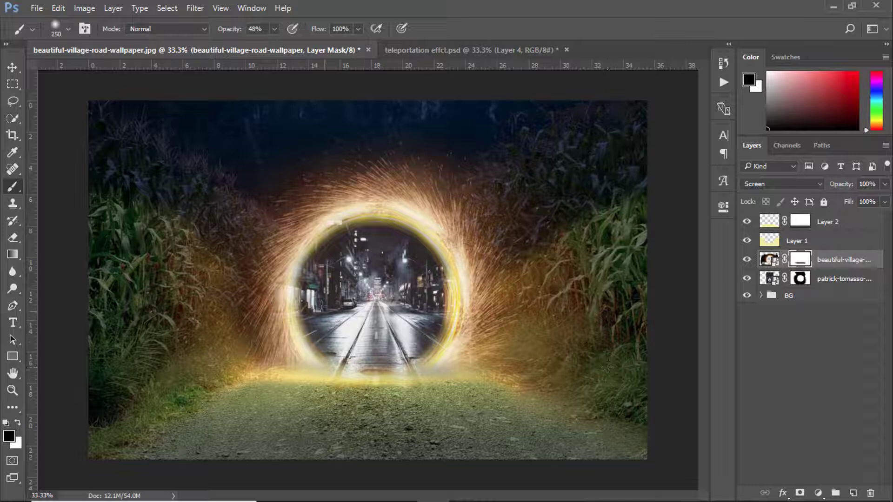
pyautogui.click(12, 68)
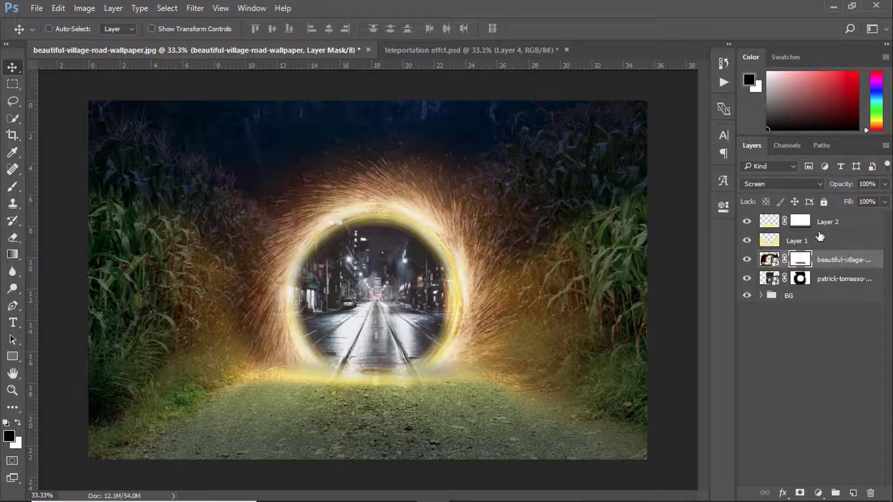
# Reduce Layer 1's opacity to 71%
pyautogui.click(769, 240)
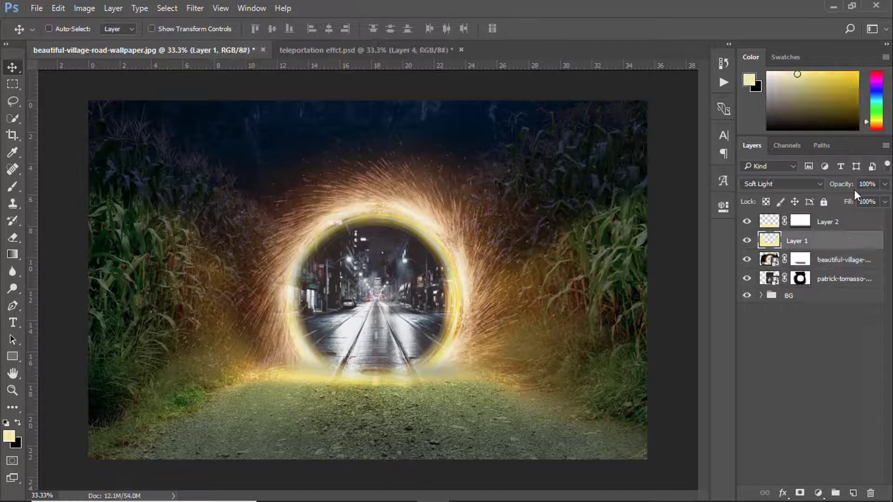
pyautogui.click(885, 184)
pyautogui.moveTo(884, 200); pyautogui.dragTo(868, 203)
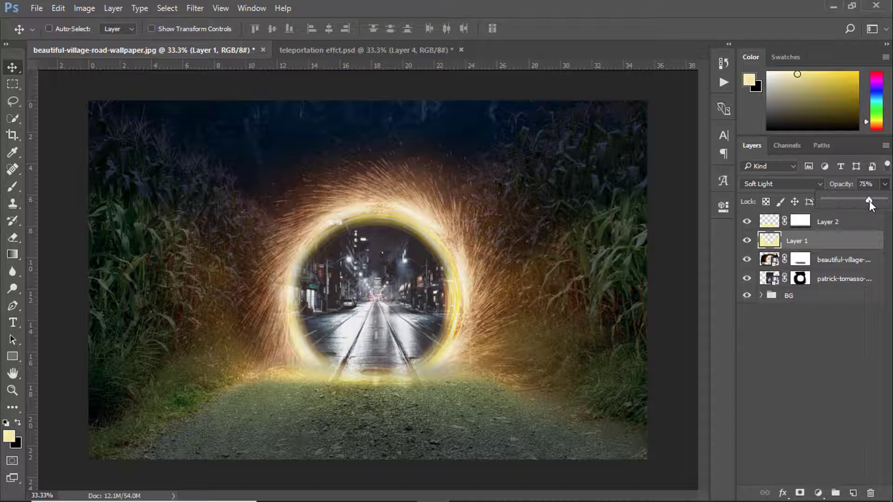
pyautogui.click(852, 354)
# Toggle Layer 1's visibility repeatedly to compare the scene with and without the yellow glow
pyautogui.click(746, 240)
pyautogui.click(747, 240)
pyautogui.click(747, 240)
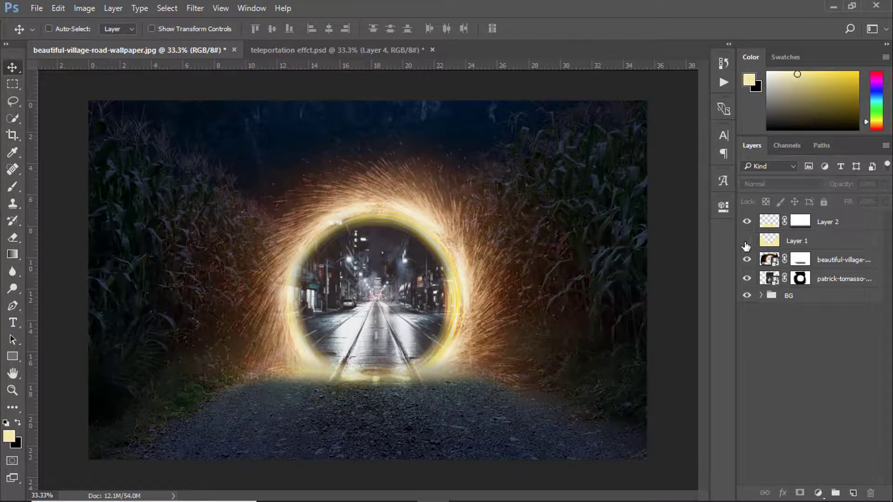
pyautogui.click(747, 241)
pyautogui.click(747, 241)
pyautogui.click(747, 241)
pyautogui.click(746, 240)
pyautogui.click(747, 240)
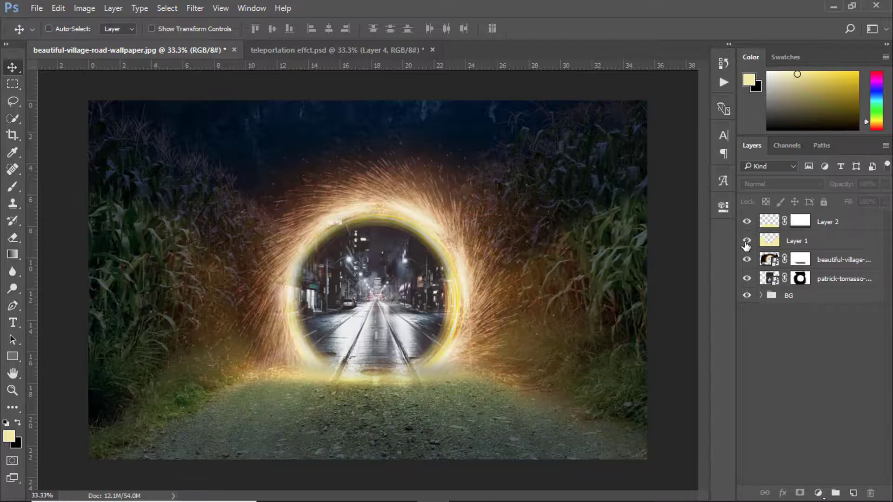
# Dab more pale yellow glow onto Layer 1 over the corn on both sides of the ring with the 250 px brush
pyautogui.click(769, 241)
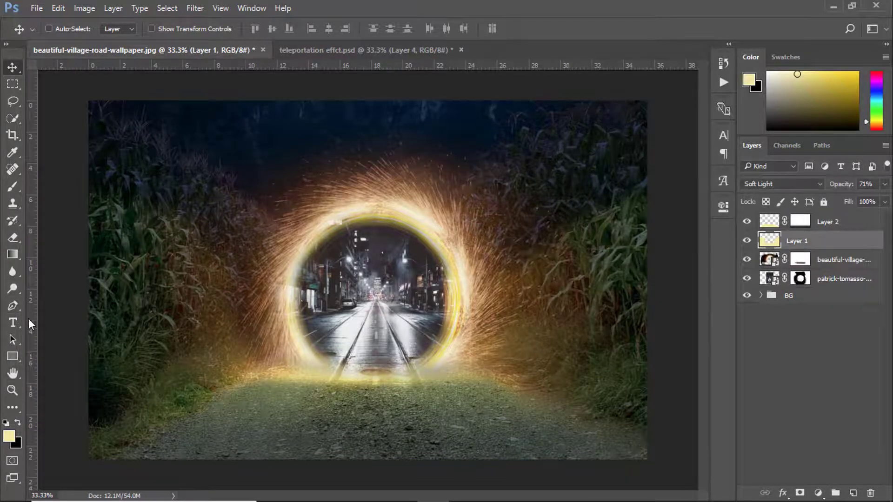
pyautogui.click(13, 186)
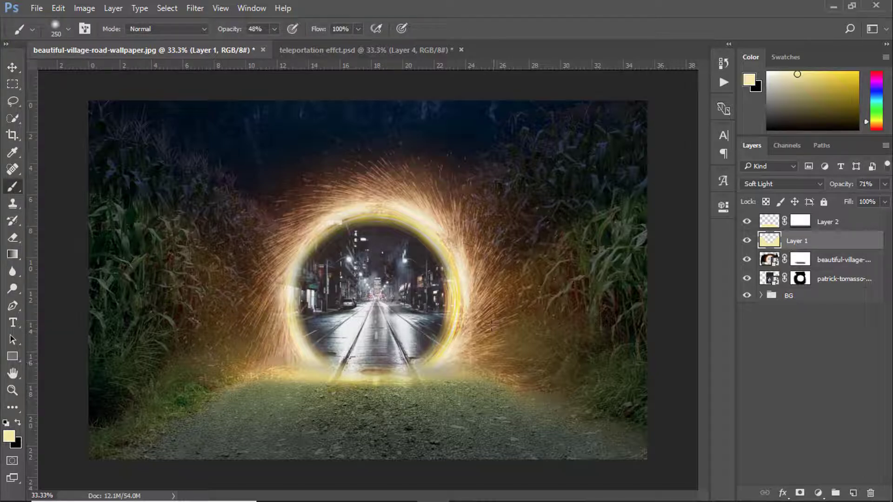
pyautogui.click(479, 319)
pyautogui.click(489, 272)
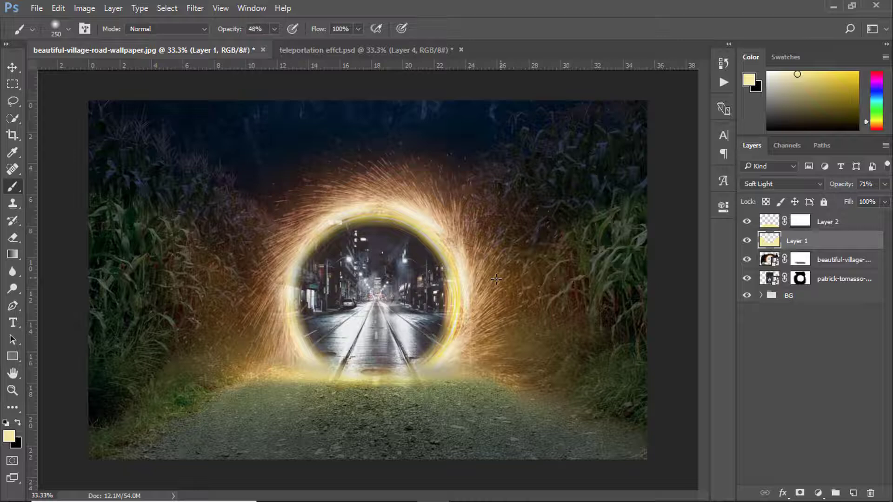
pyautogui.click(260, 261)
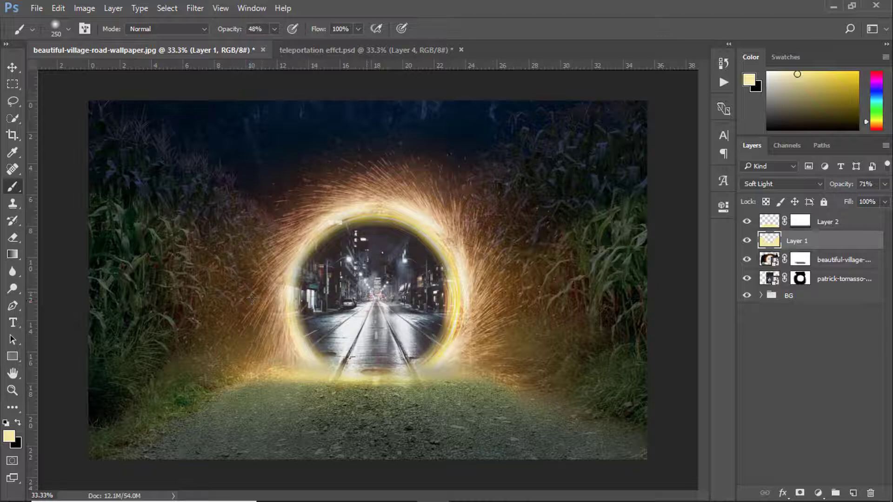
pyautogui.click(476, 231)
pyautogui.click(271, 233)
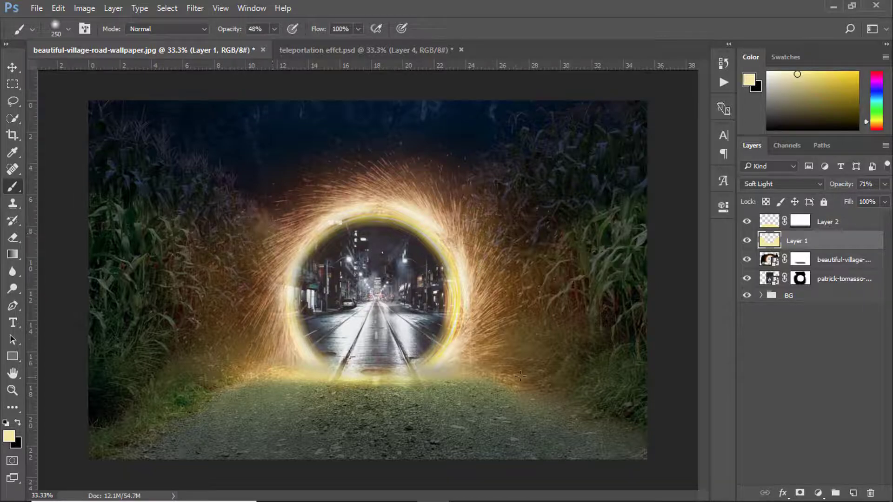
pyautogui.press('v')
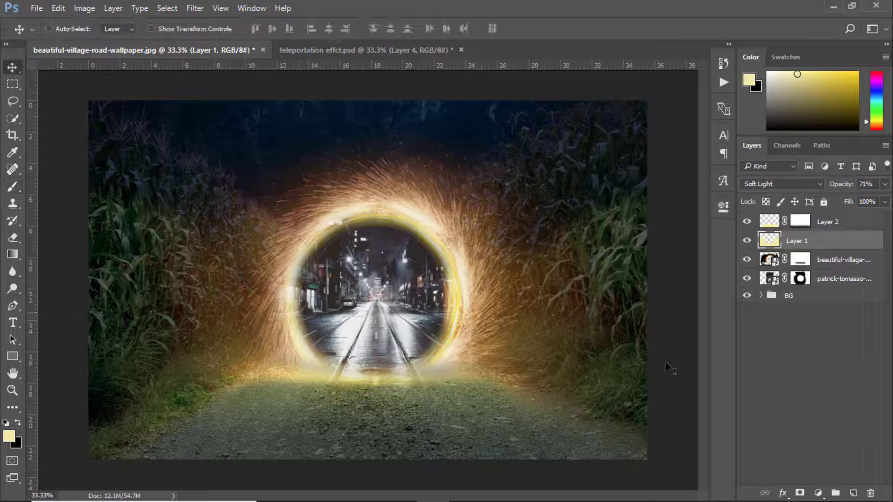
# Add a Photo Filter adjustment above Layer 2 using Warming Filter (85) at 20% density
pyautogui.click(862, 223)
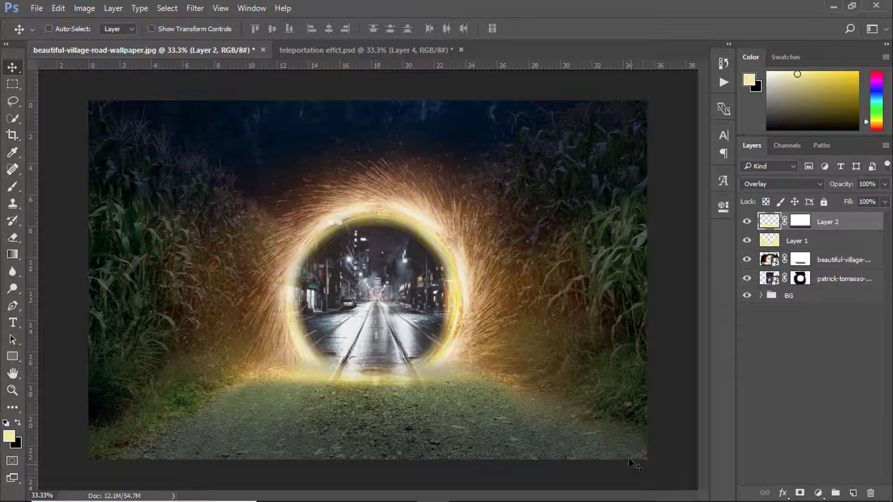
pyautogui.click(818, 494)
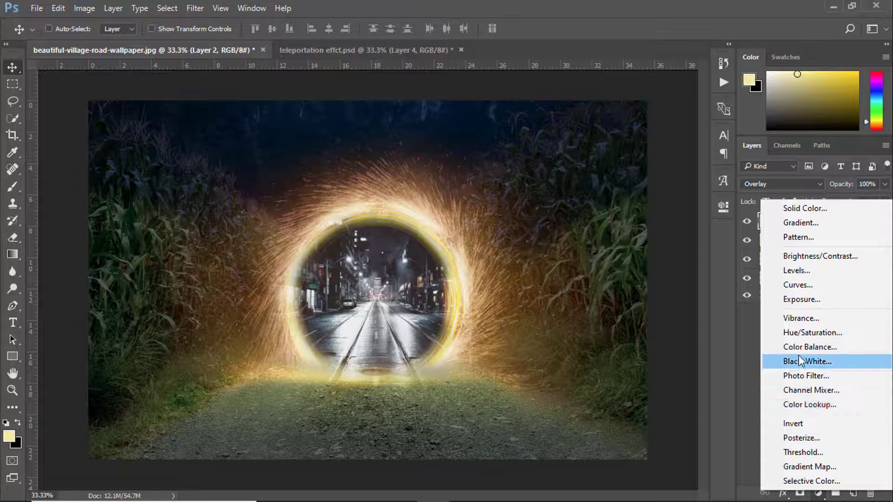
pyautogui.click(800, 376)
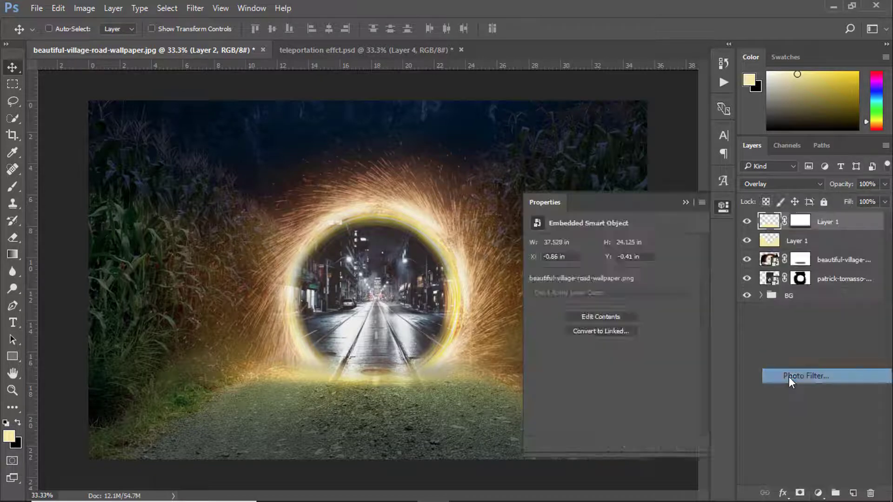
pyautogui.click(642, 244)
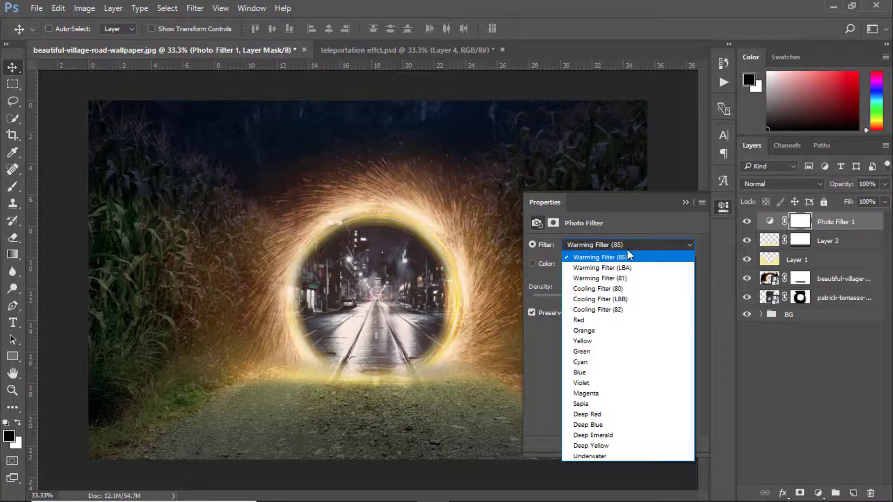
pyautogui.click(585, 257)
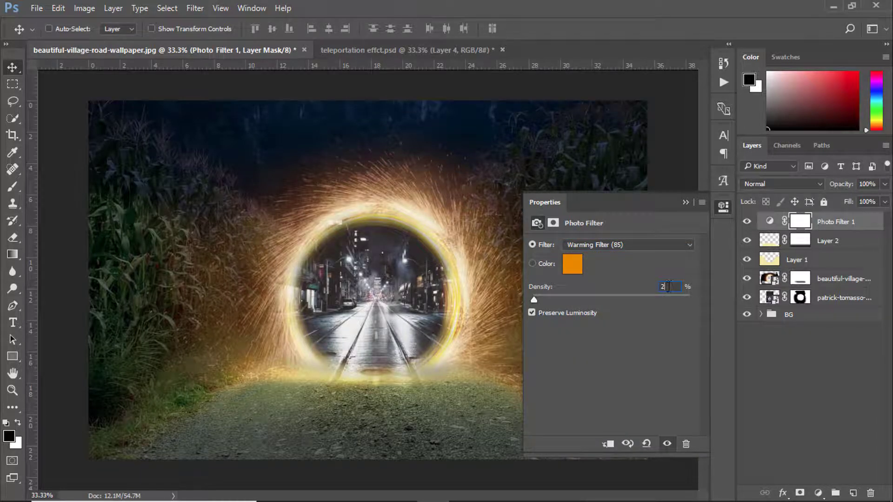
pyautogui.click(671, 287)
pyautogui.write('20')
pyautogui.click(685, 202)
# Add a Color Lookup adjustment above the Photo Filter with the 3D LUT Beauty and the Beast.cube
pyautogui.click(819, 494)
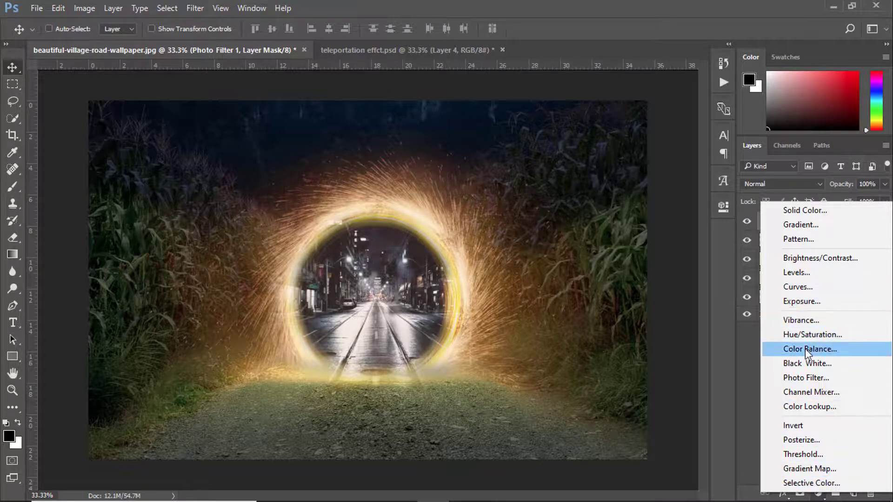
pyautogui.click(816, 408)
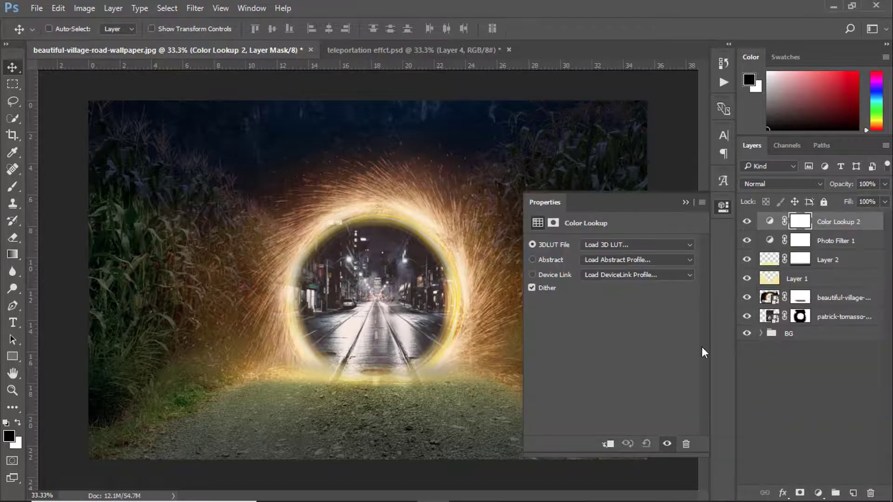
pyautogui.click(646, 246)
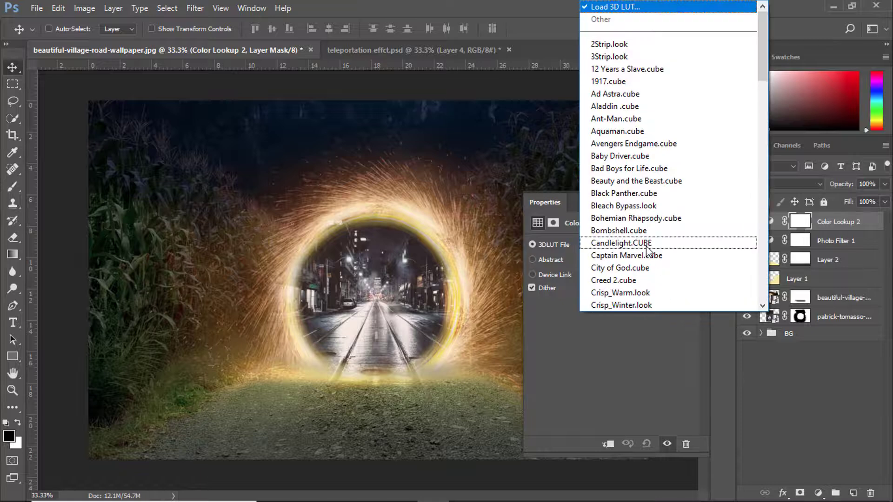
pyautogui.click(631, 185)
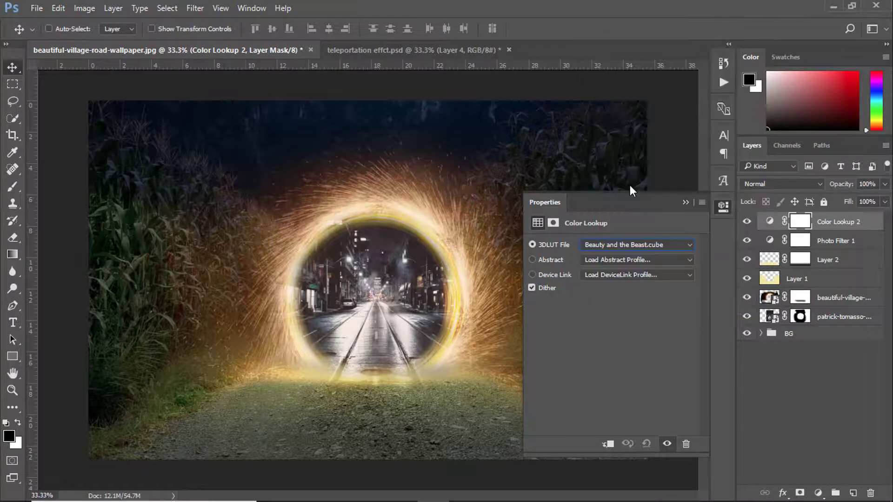
pyautogui.click(686, 203)
# Set the Color Lookup layer's opacity to 50%
pyautogui.click(866, 185)
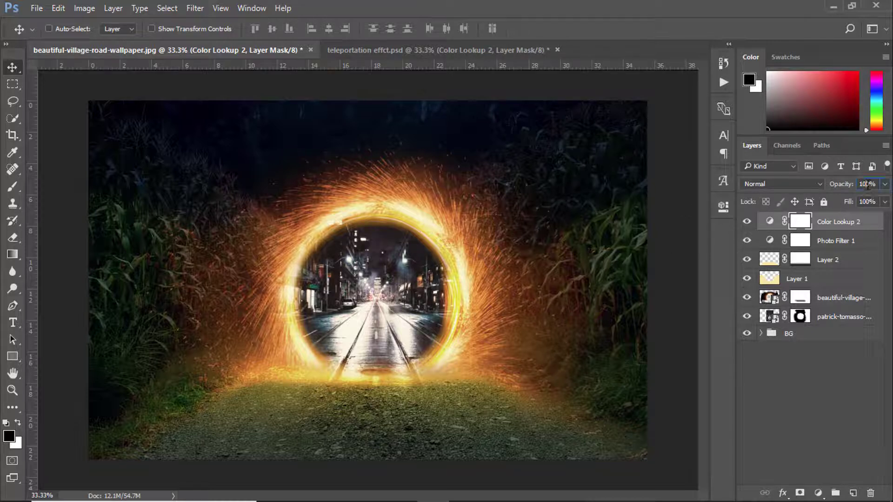
pyautogui.press('BackSpace')
pyautogui.press('BackSpace')
pyautogui.press('BackSpace')
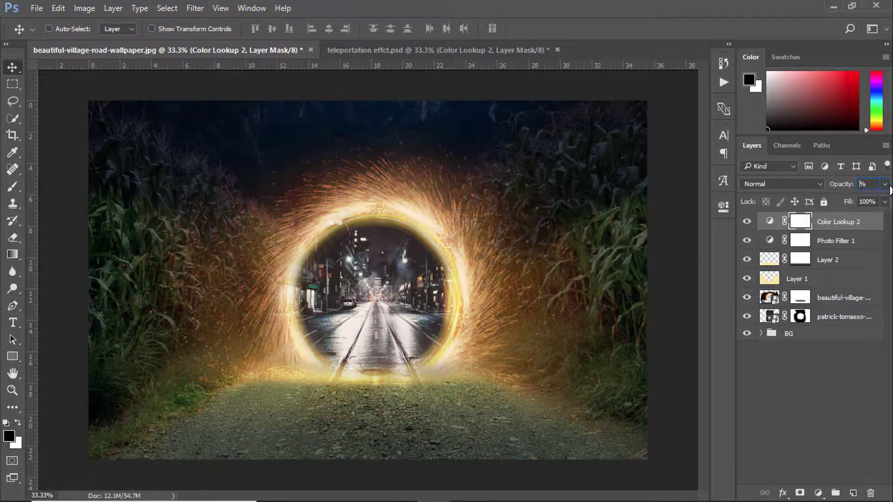
pyautogui.write('50')
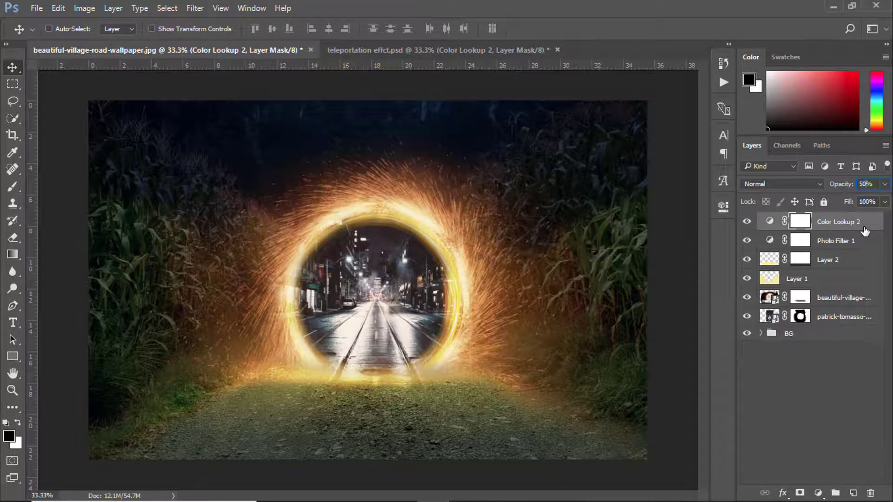
# Stamp all visible layers into a new layer on top and convert it to a smart object
pyautogui.hotkey('ctrl', 'alt', 'shift', 'e')
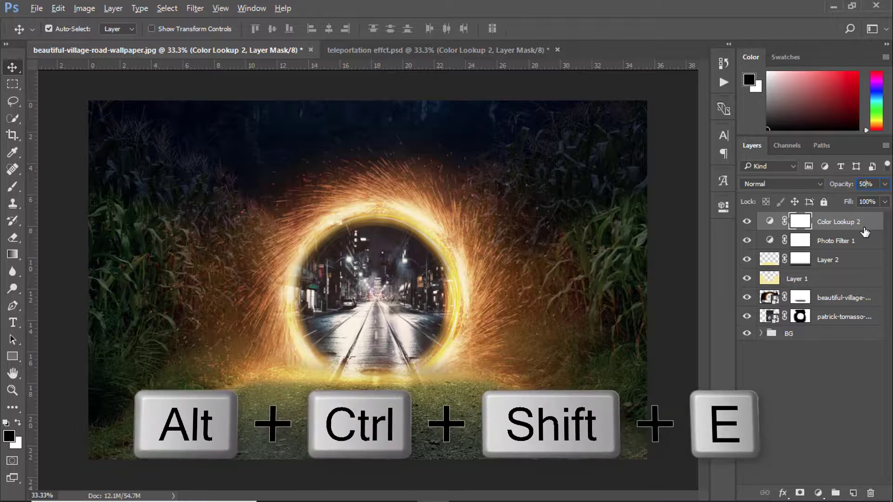
pyautogui.rightClick(826, 224)
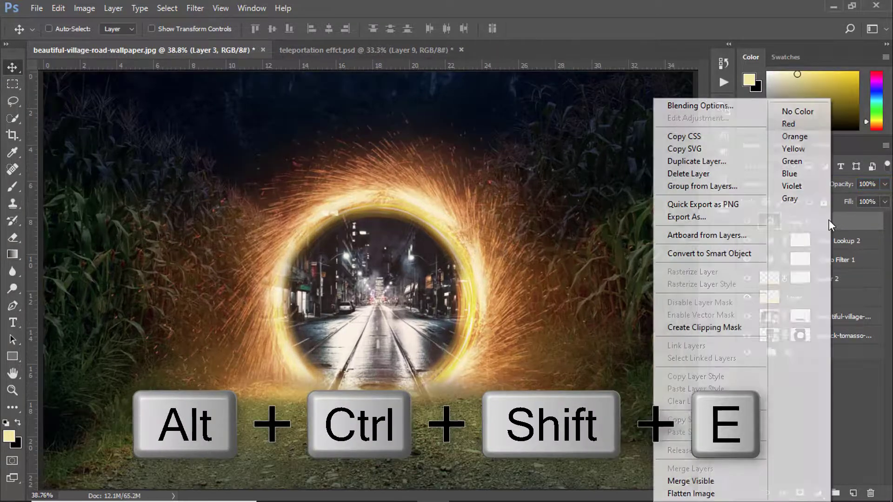
pyautogui.click(715, 254)
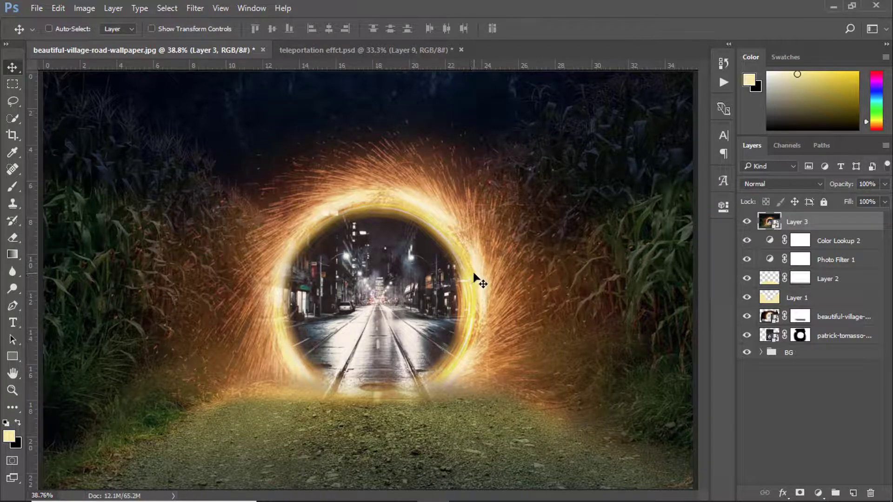
# Start the Camera Raw Filter on the stamped Layer 3 smart object and set Exposure to +0.65 and Contrast to +7
pyautogui.click(194, 9)
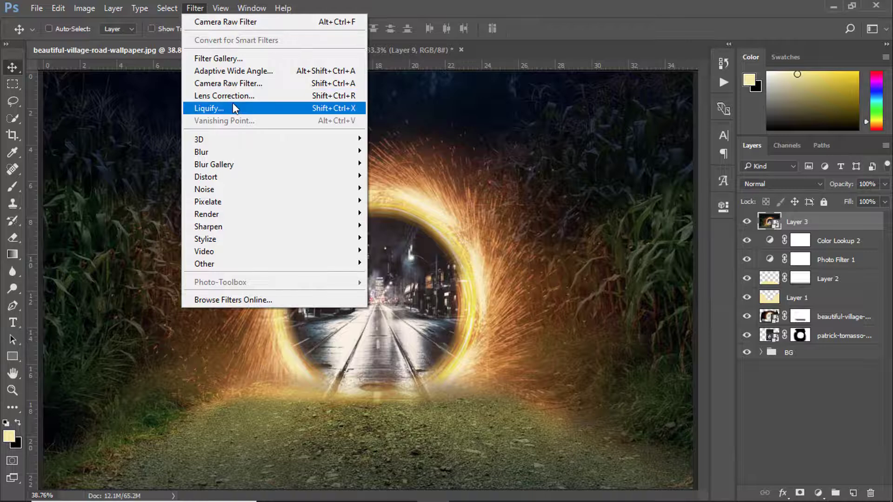
pyautogui.click(253, 84)
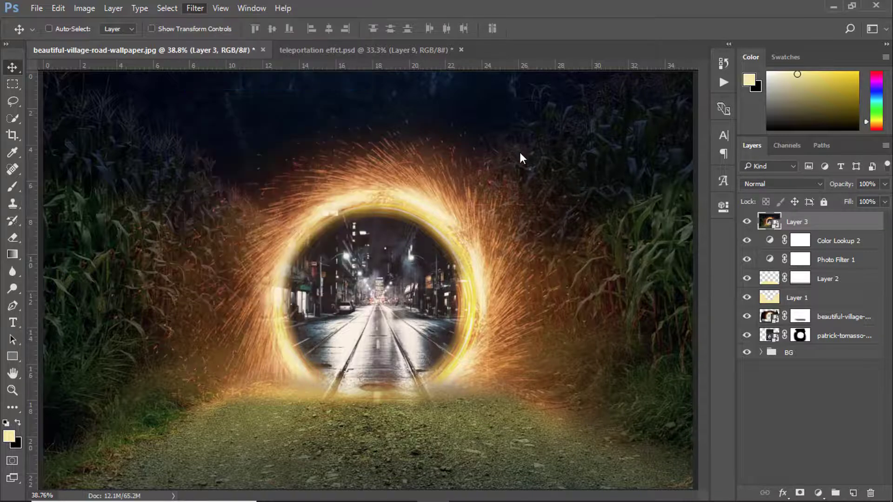
pyautogui.scroll(15, 821, 309)
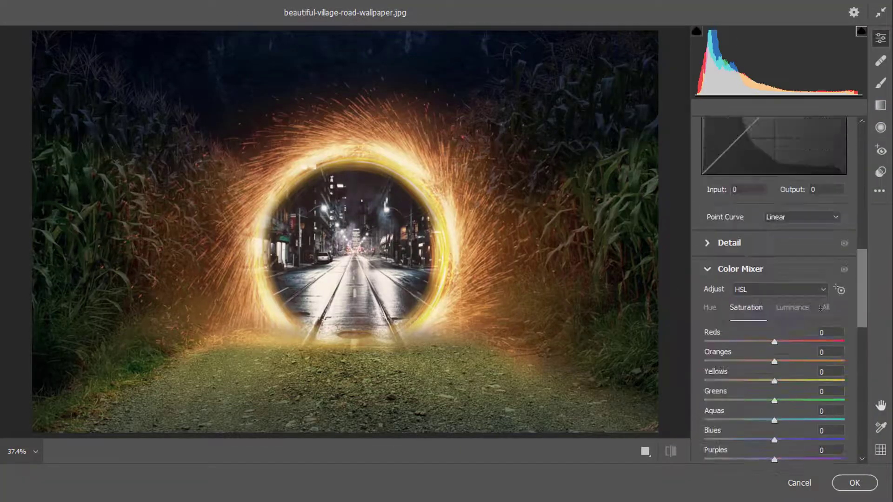
pyautogui.scroll(2, 810, 305)
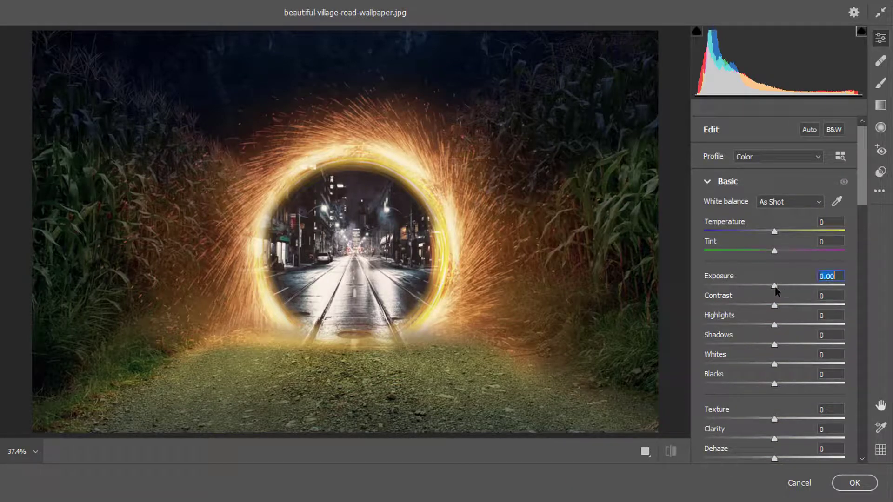
pyautogui.moveTo(776, 287); pyautogui.dragTo(785, 295)
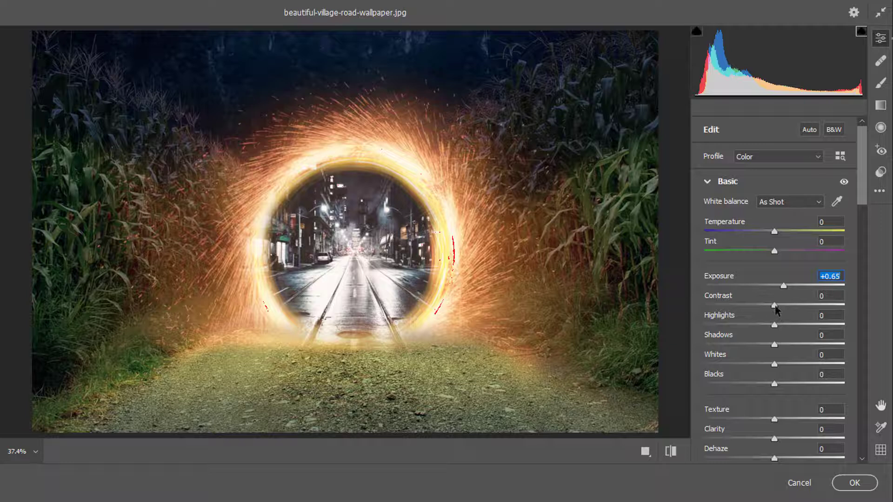
pyautogui.moveTo(774, 306); pyautogui.dragTo(782, 306)
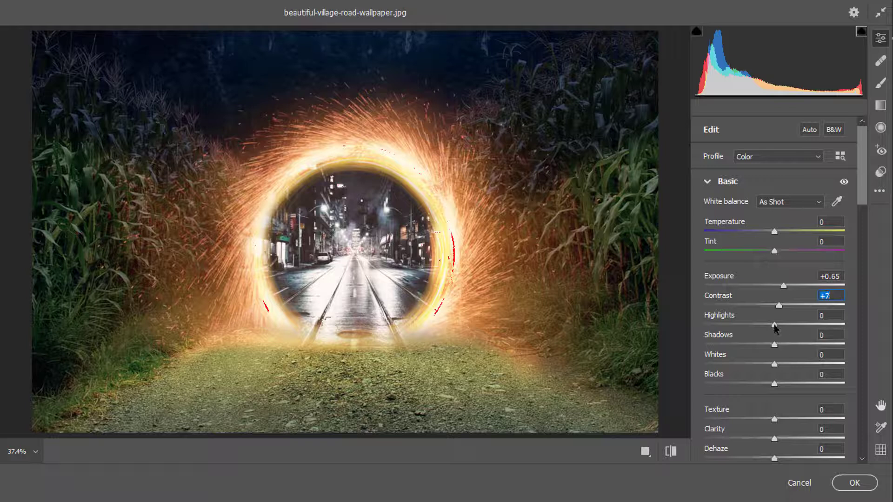
# Set the Camera Raw tones to Highlights -57, Shadows +40, Whites -6 and Blacks -9
pyautogui.moveTo(774, 325); pyautogui.dragTo(735, 328)
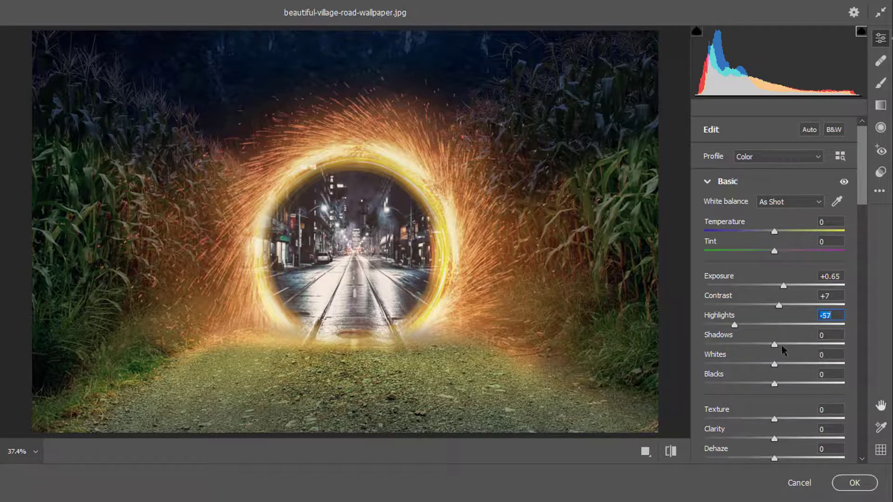
pyautogui.moveTo(775, 348); pyautogui.dragTo(771, 369)
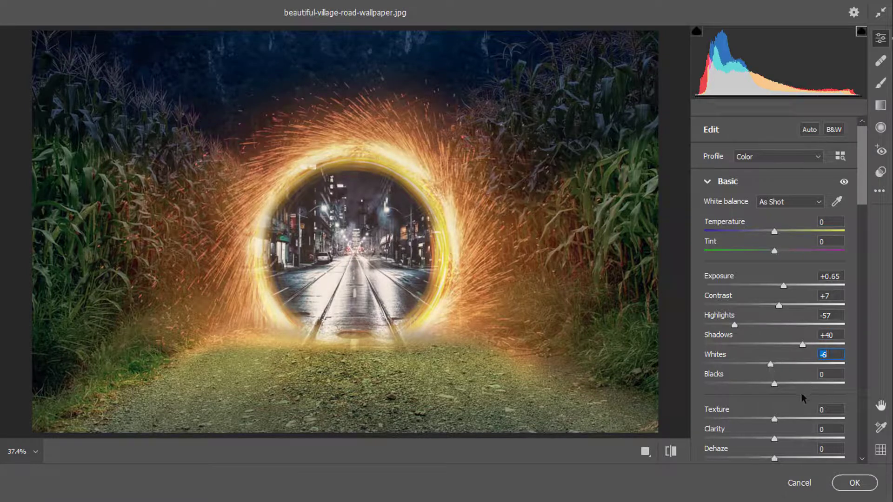
pyautogui.moveTo(775, 385); pyautogui.dragTo(768, 385)
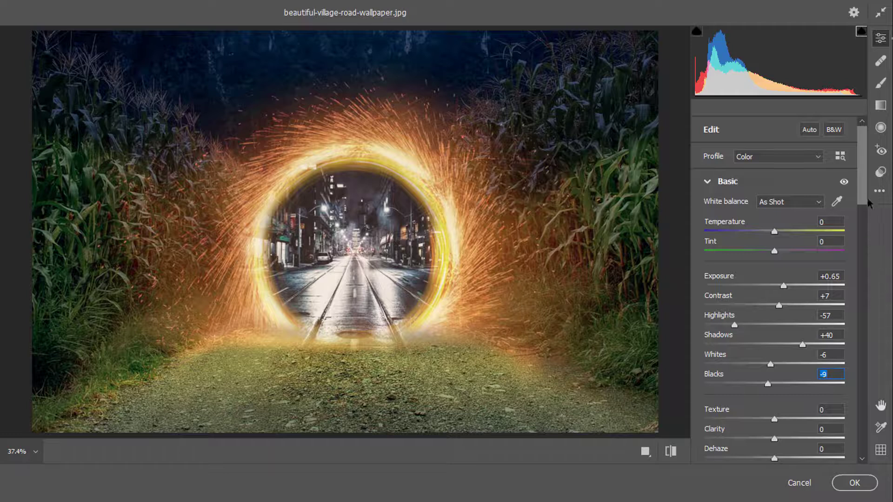
# Set Vibrance to +16 and Saturation to -8 in the Camera Raw grade
pyautogui.moveTo(863, 189); pyautogui.dragTo(864, 242)
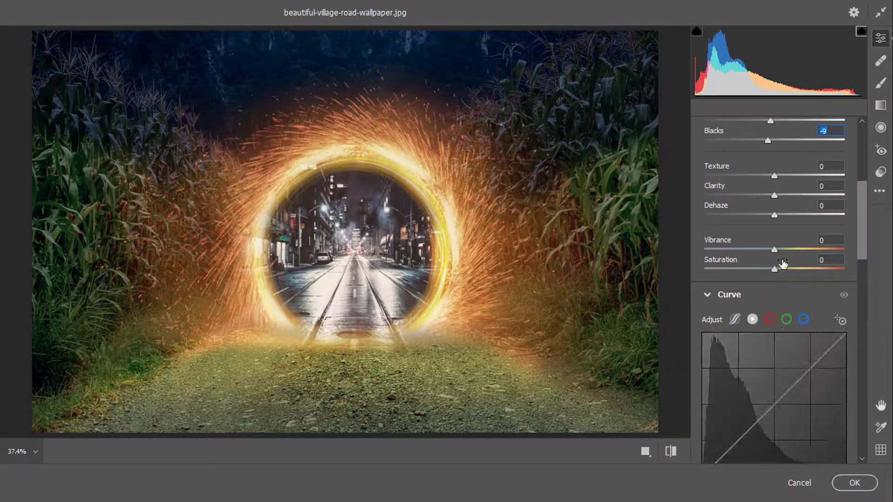
pyautogui.moveTo(777, 251); pyautogui.dragTo(785, 251)
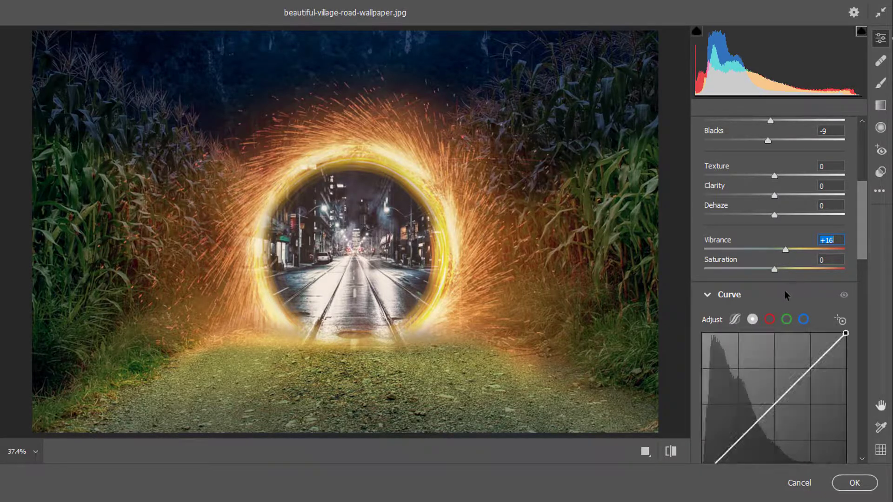
pyautogui.moveTo(774, 270); pyautogui.dragTo(768, 270)
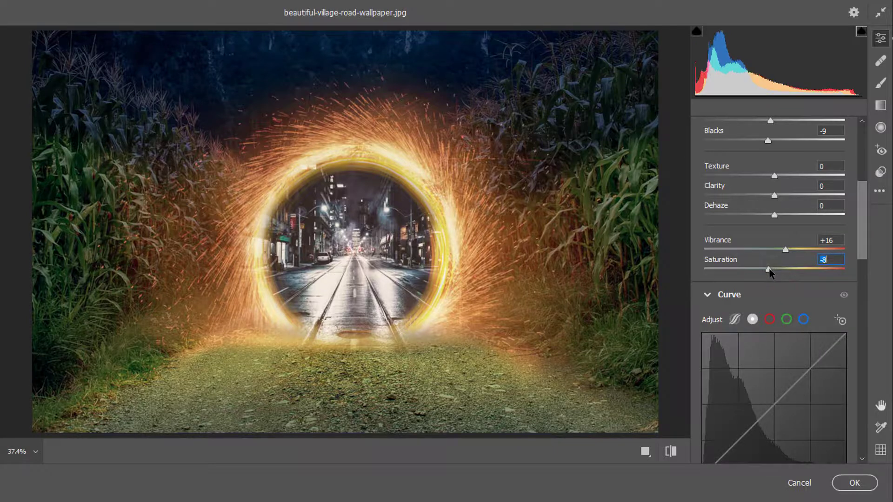
# Set the Effects Vignetting to -16 and compare the graded image with its original settings
pyautogui.scroll(-15, 764, 314)
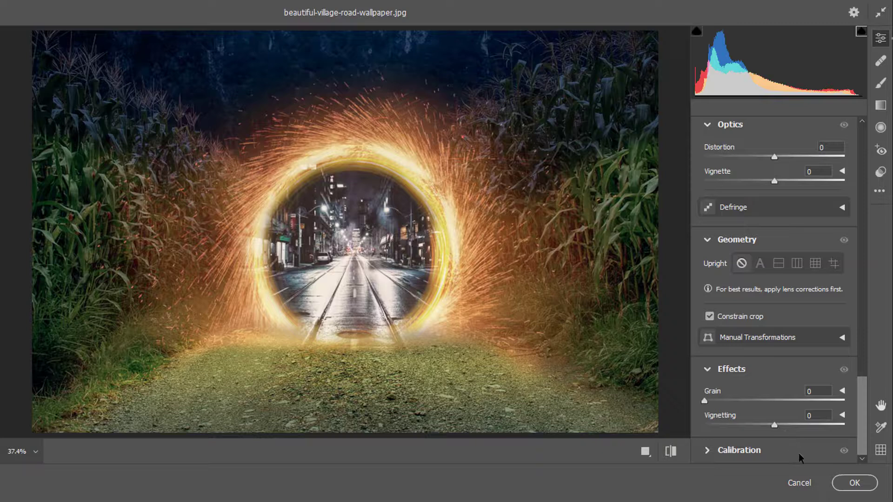
pyautogui.moveTo(774, 427); pyautogui.dragTo(764, 427)
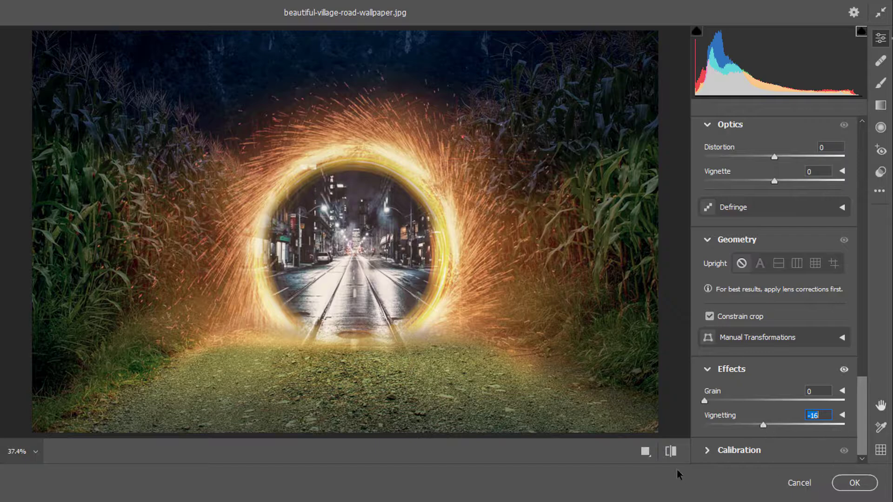
pyautogui.click(671, 451)
pyautogui.click(672, 451)
pyautogui.click(672, 451)
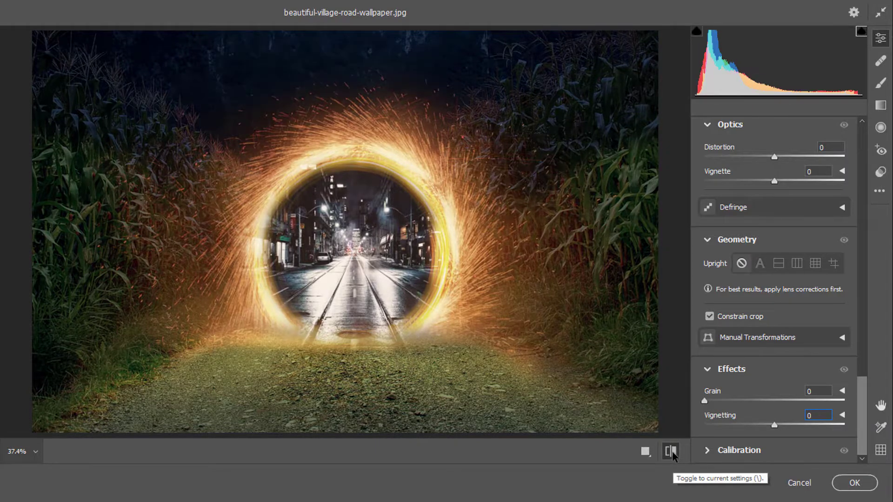
pyautogui.click(671, 451)
# Apply the Camera Raw grade to Layer 3 and collapse the layer's smart filter list
pyautogui.click(855, 483)
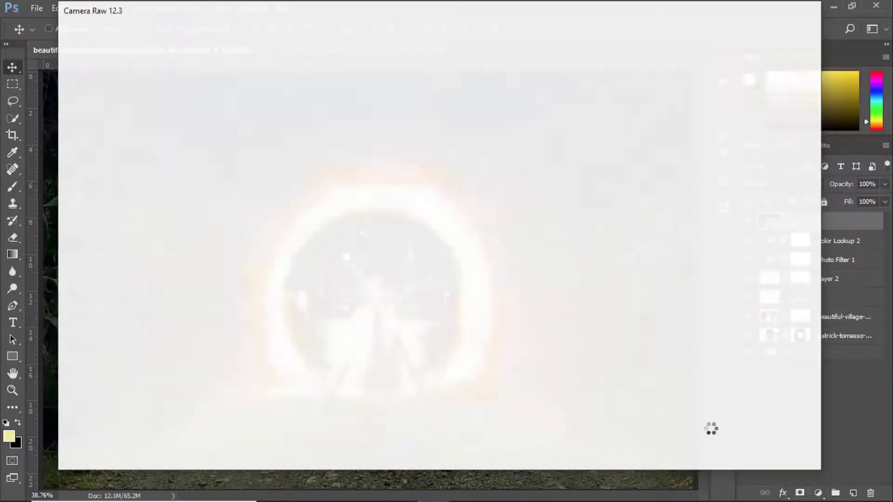
pyautogui.scroll(-1, 626, 395)
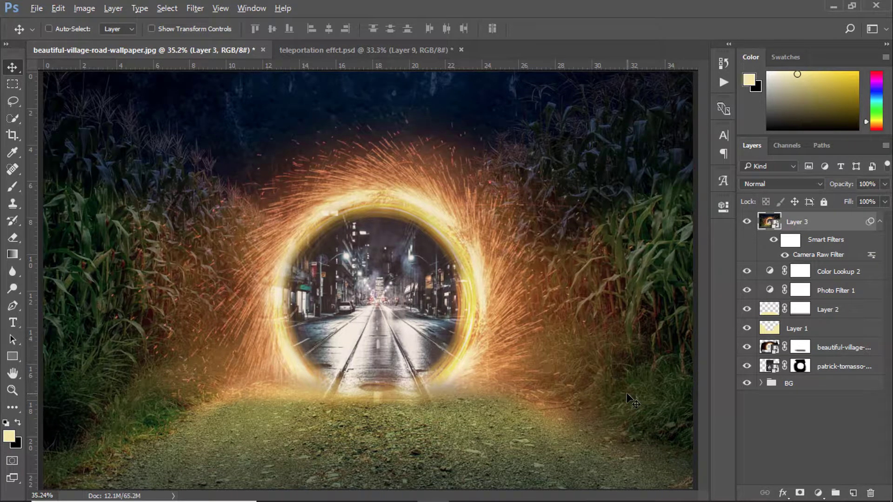
pyautogui.click(880, 223)
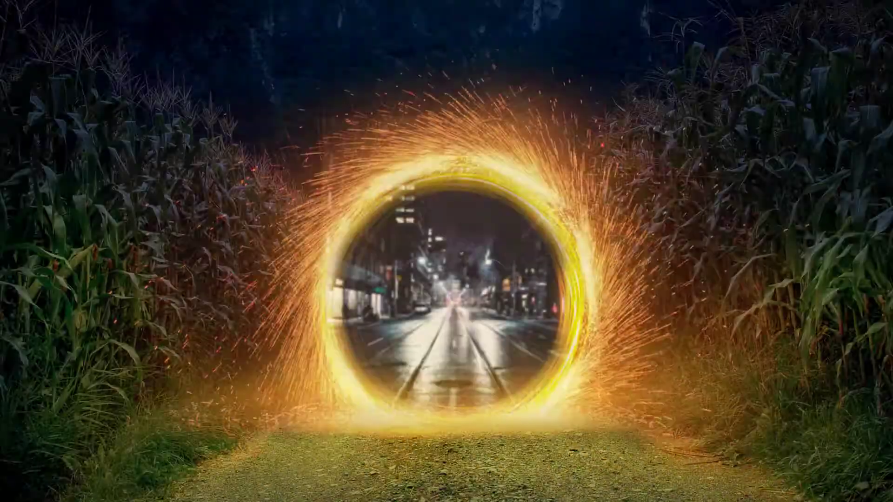